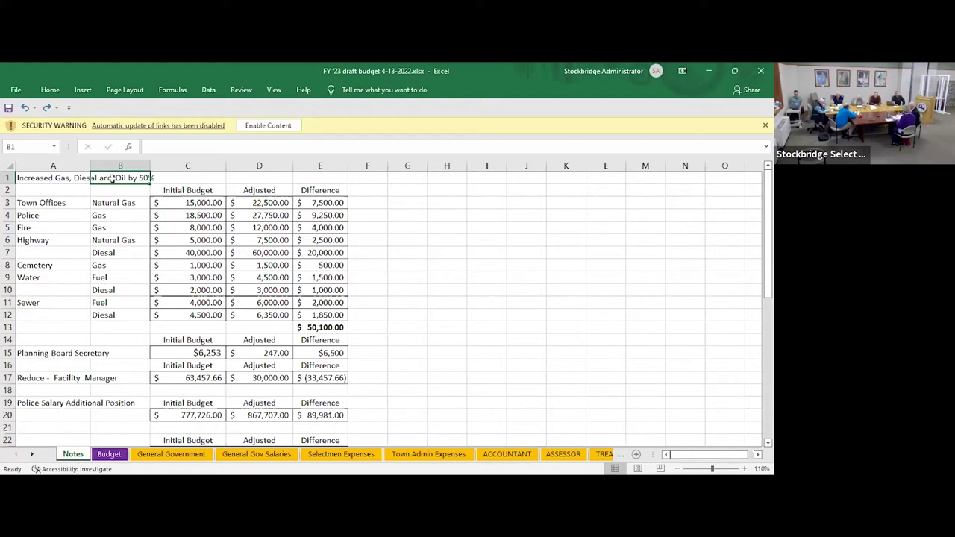
Review the budget adjustments on the Notes sheet, from the gas, diesel and oil increases through the yellow Salaries block
key("Left")
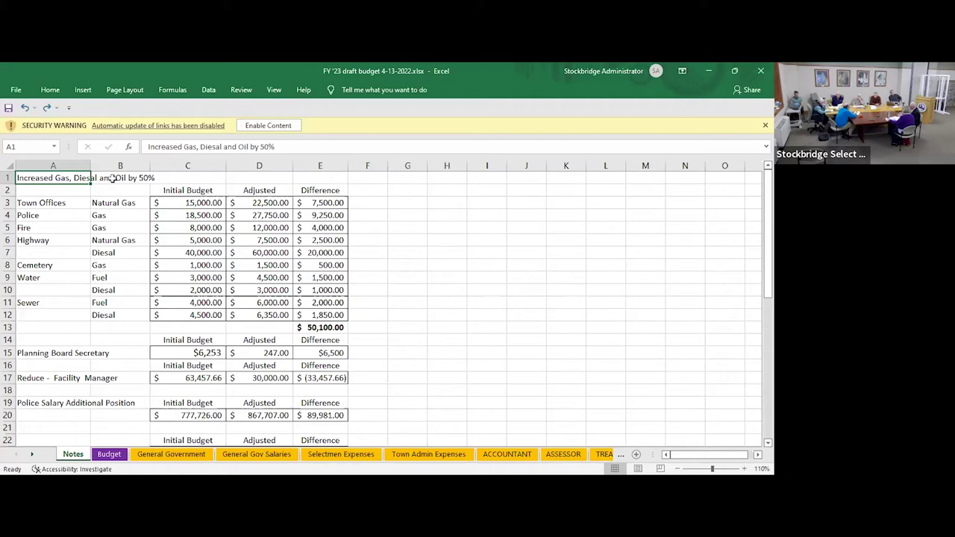
key("Down")
key("Down")
key("Down")
key("Down")
key("Down")
key("Down")
key("Down")
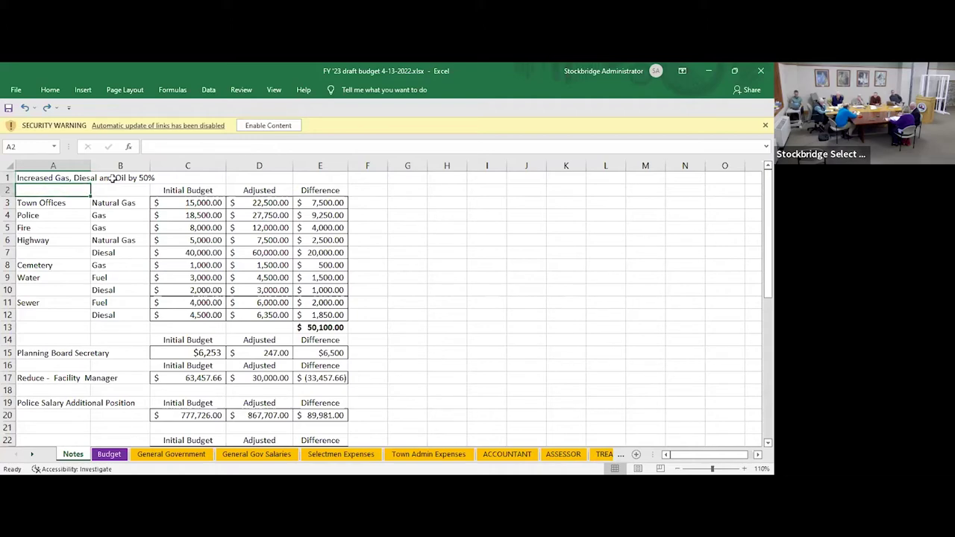
key("Down")
key("Down")
key("Down")
key("Down")
key("Down")
key("Down")
key("Down")
key("Down")
key("Down")
key("Down")
key("Down")
key("Down")
key("Down")
key("Down")
key("Down")
key("Down")
key("Down")
key("Down")
key("Down")
key("Down")
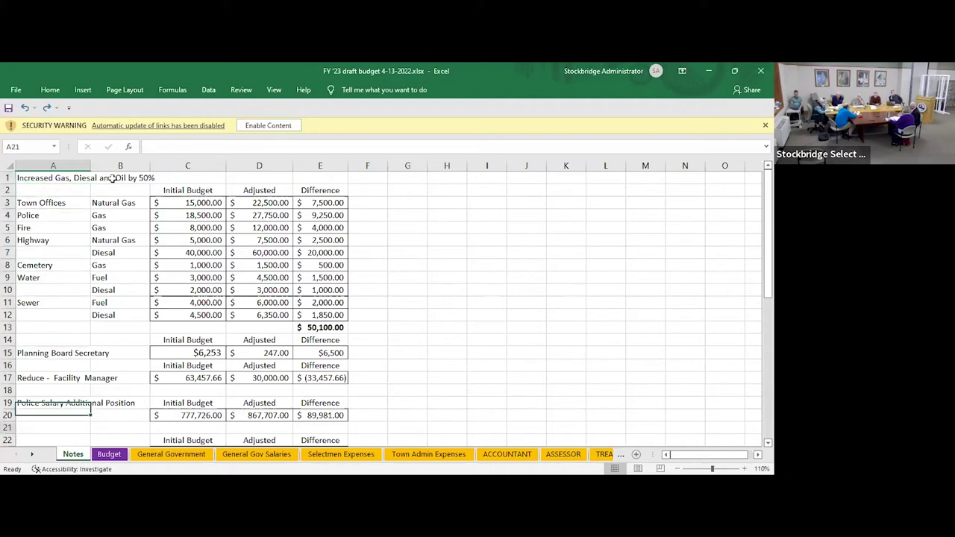
key("Down")
key("Down")
key("Down")
key("Down")
key("Down")
key("Down")
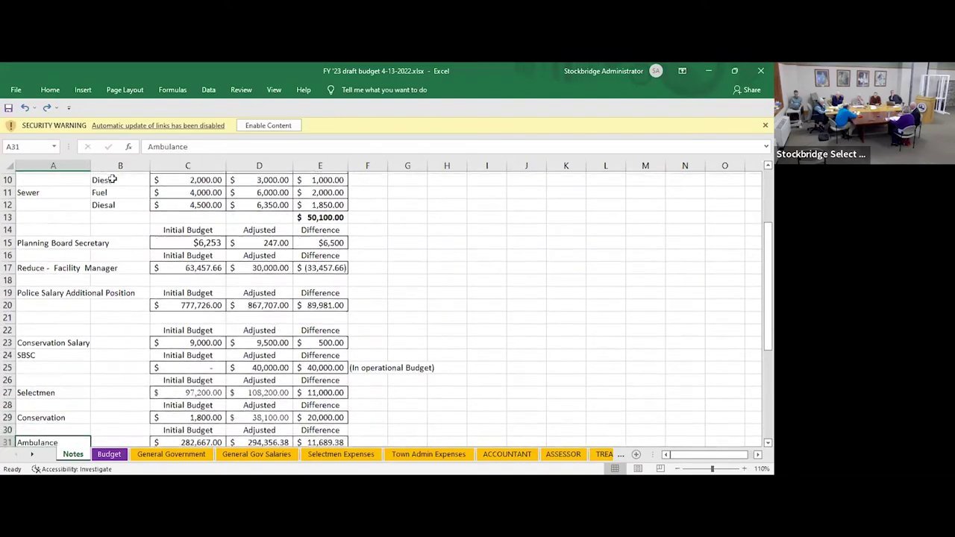
key("Down")
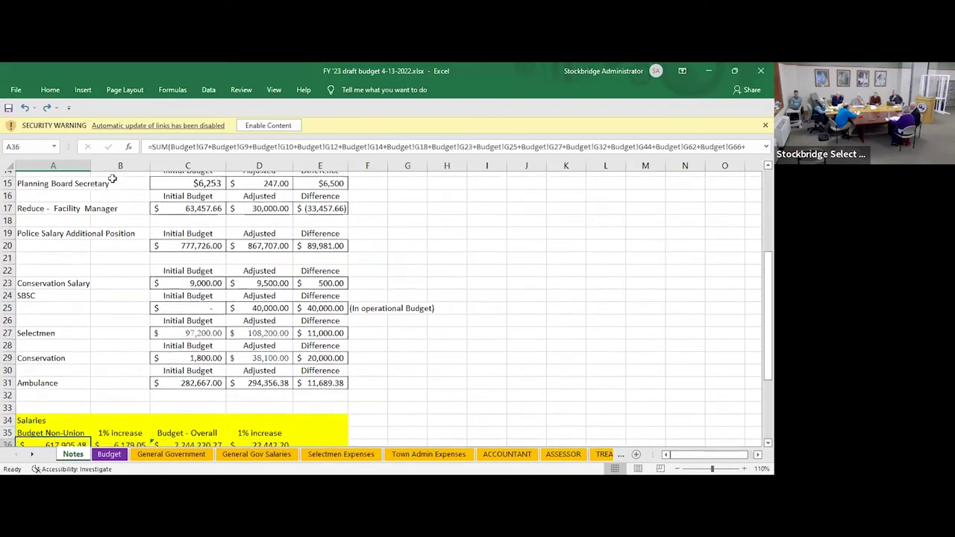
key("Down")
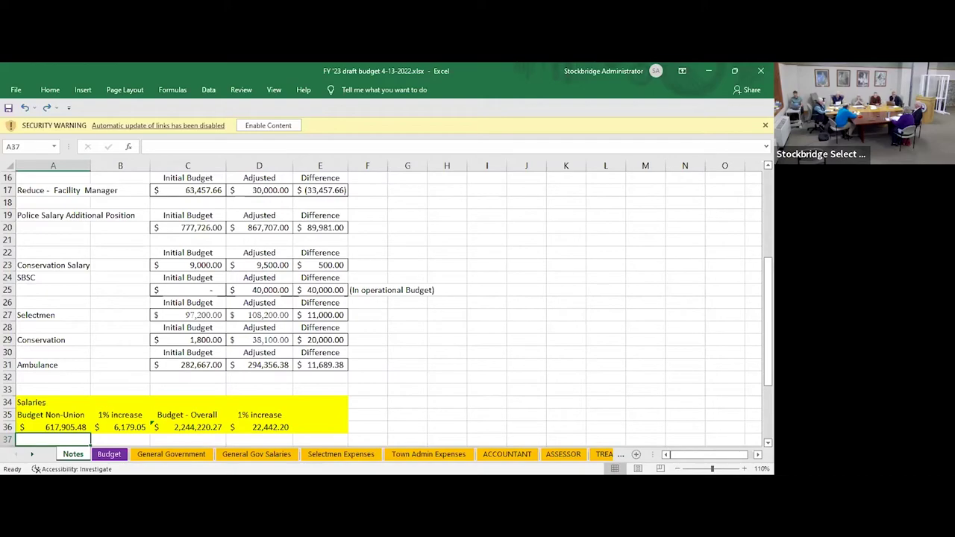
Magnify the Notes sheet to 150% and examine the Ambulance row and the Salaries block with its 1% increases
left_click(744, 468)
left_click(744, 469)
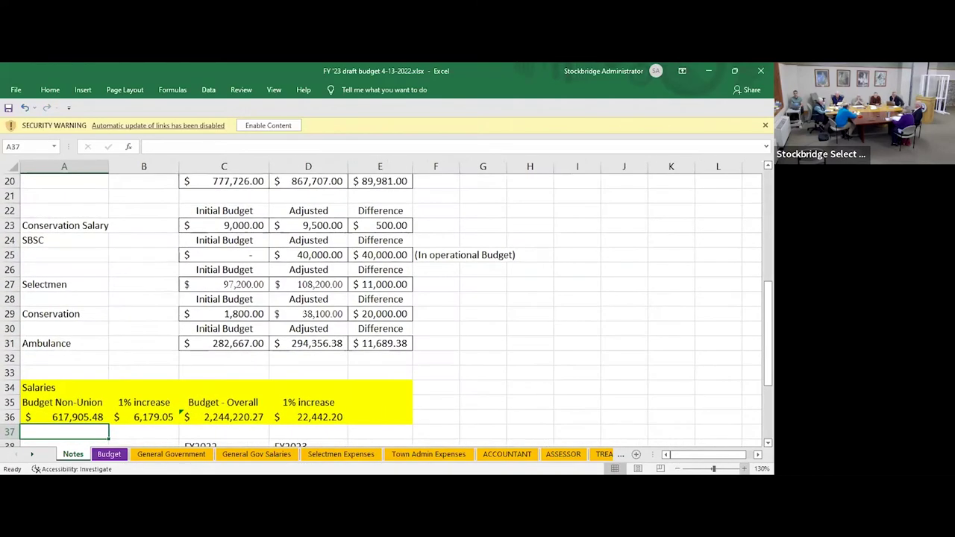
left_click(743, 468)
left_click(744, 468)
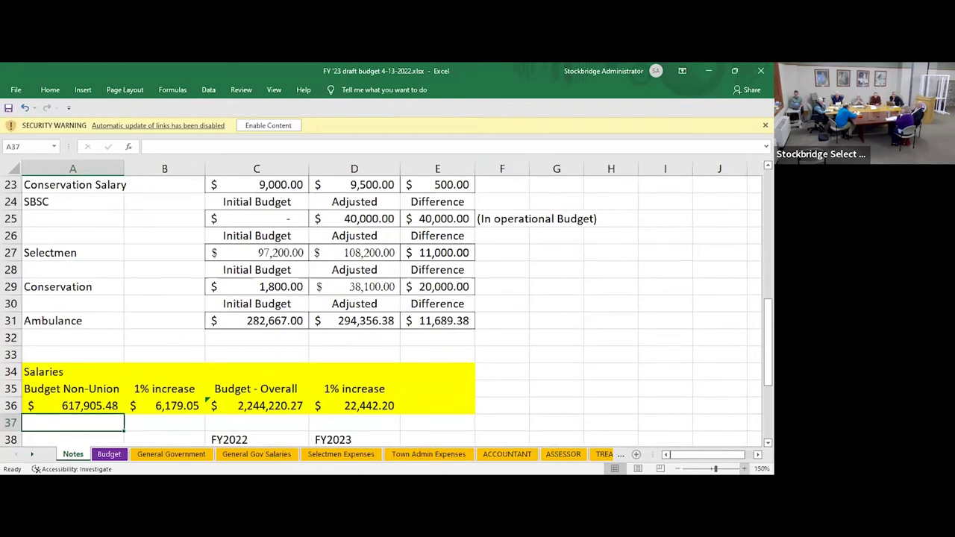
left_click(72, 406)
key("Up")
key("Up")
key("Up")
key("Up")
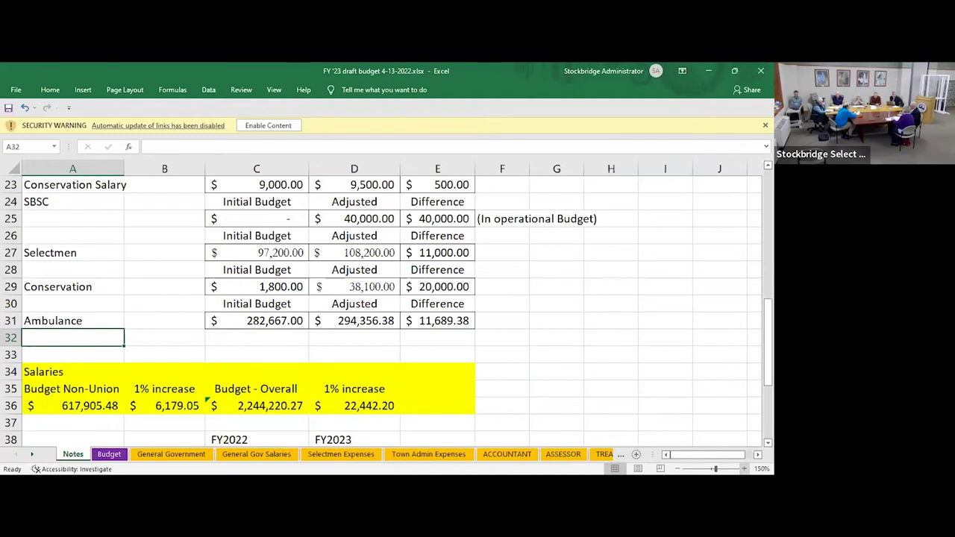
Examine the FY2022 and FY2023 revenue and budget comparison and the proposed additions below it, magnified to 160%
key("Down")
key("Down")
key("Down")
key("Down")
key("Down")
key("Down")
key("Down")
key("Down")
key("Down")
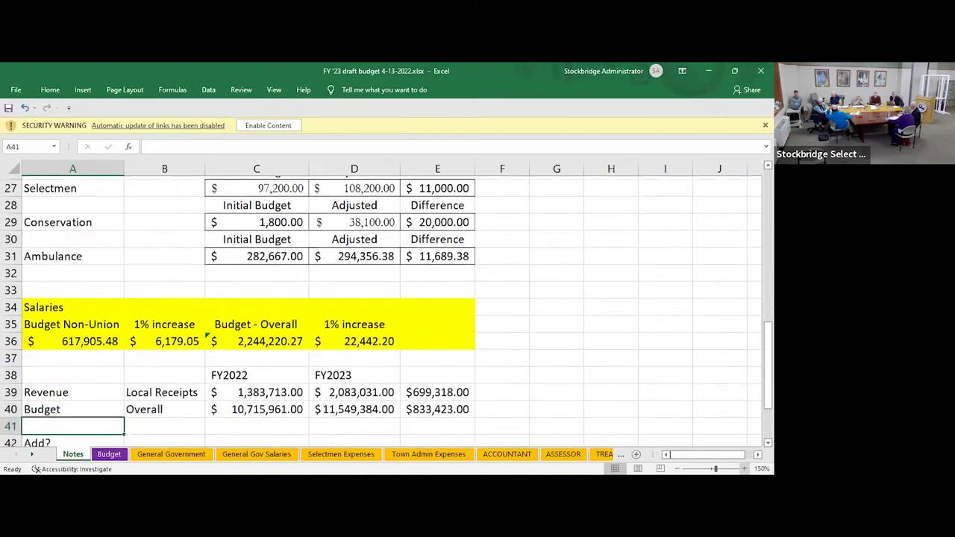
key("Down")
key("Down")
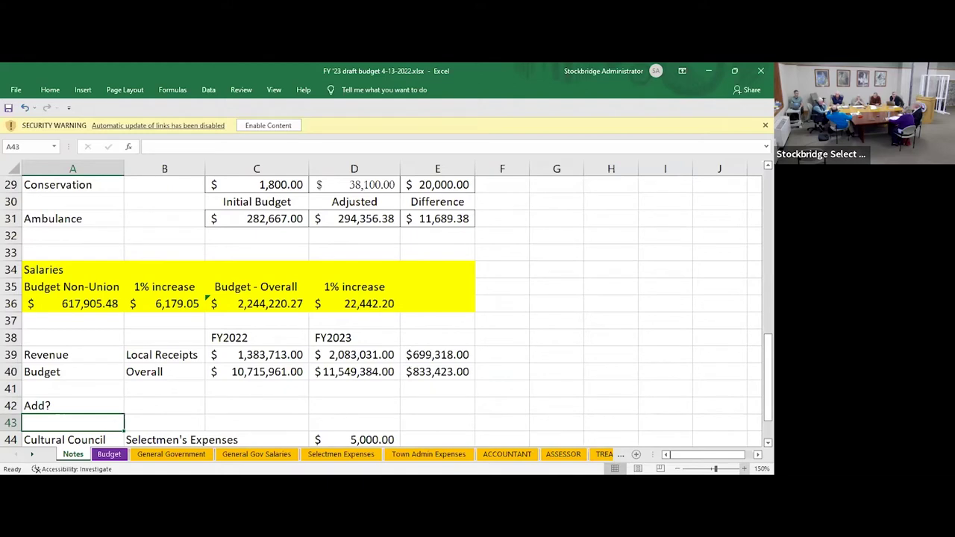
key("Down")
key("Down")
key("Down")
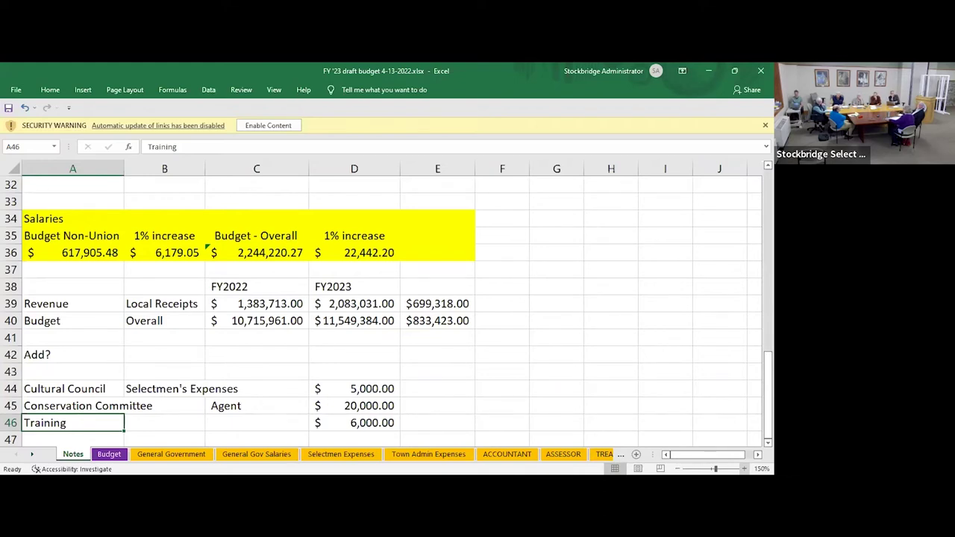
left_click(744, 469)
left_click(744, 468)
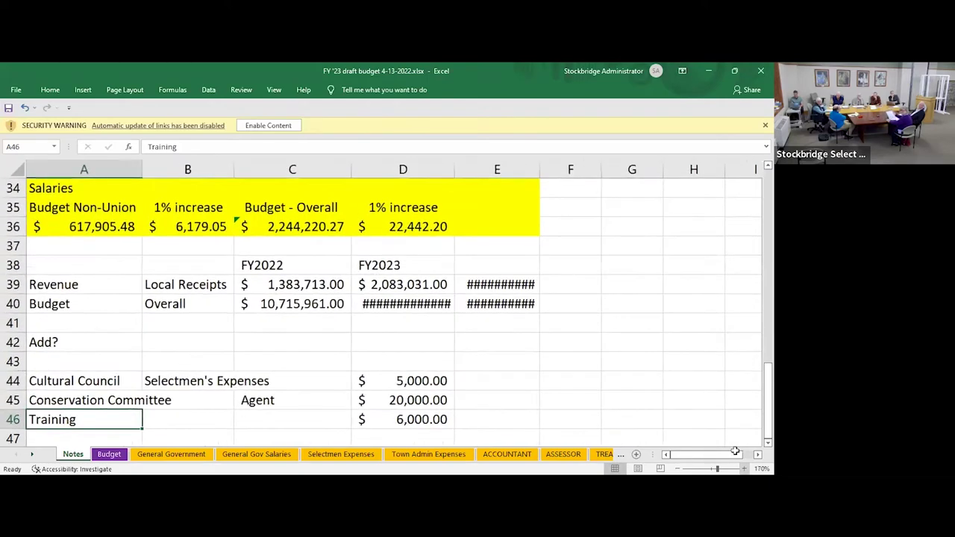
left_click(677, 468)
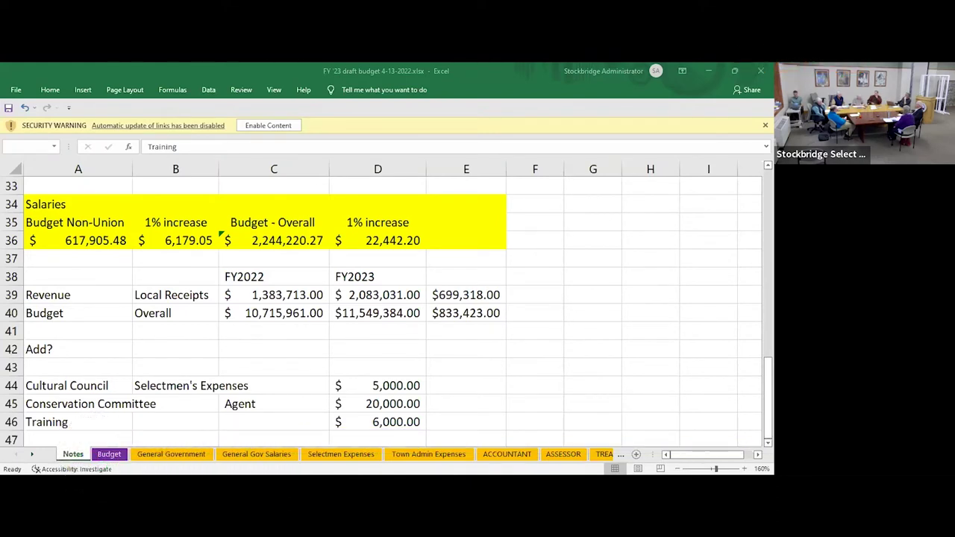
Look through the General Government sheet and the General Gov Salaries sheet
left_click(187, 454)
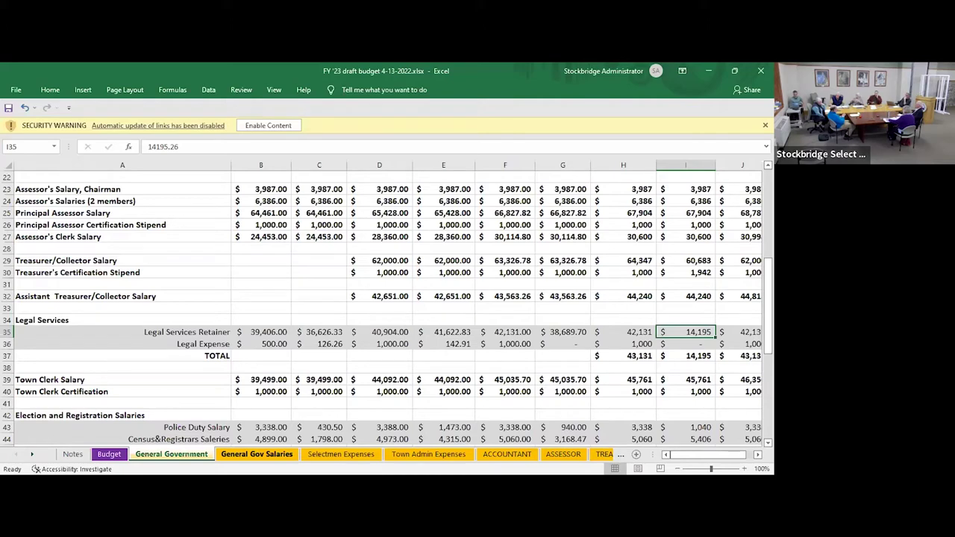
key("ctrl+Page_Down")
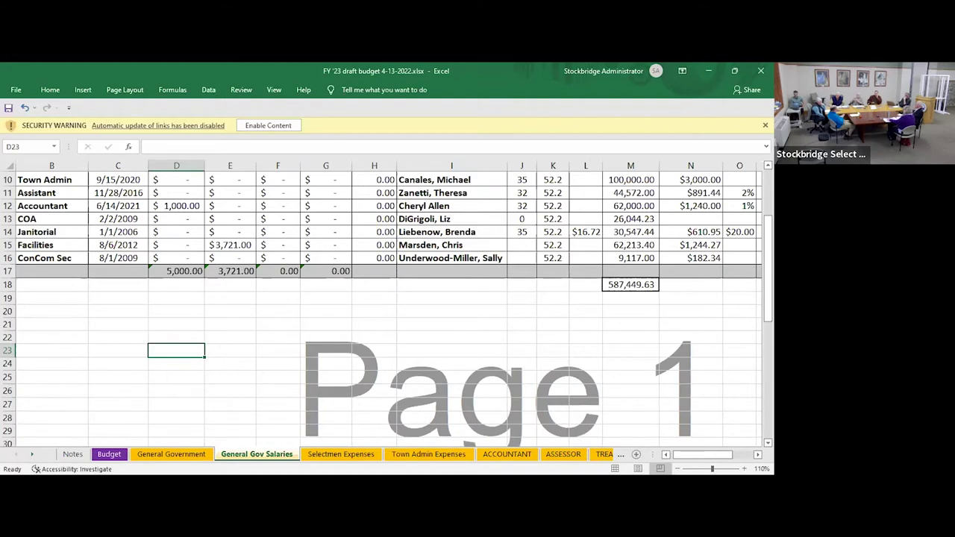
scroll(328, 454, "down", 3)
scroll(328, 454, "down", 3)
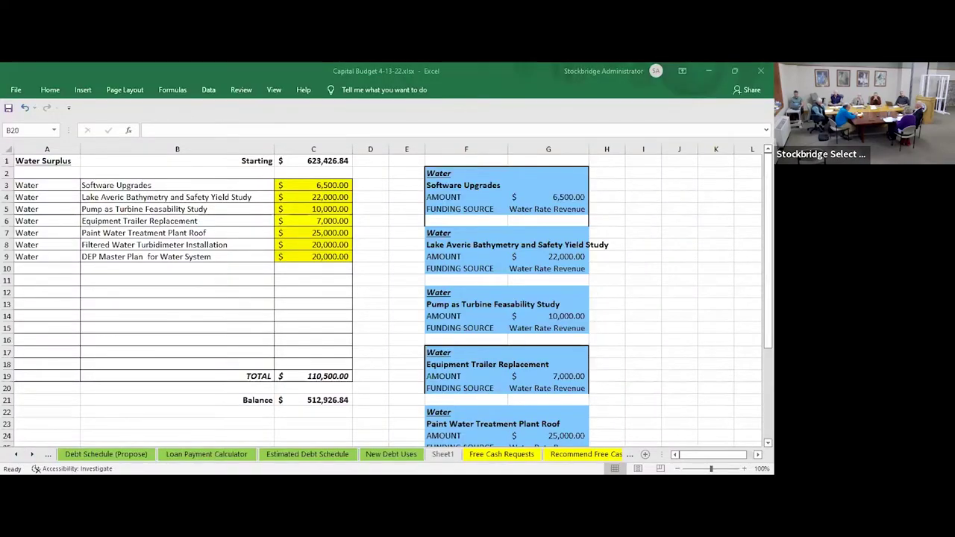
Switch to the Capital Budget 4-13-22 workbook and check the Free Cash Requests and Balances sheets
left_click(177, 388)
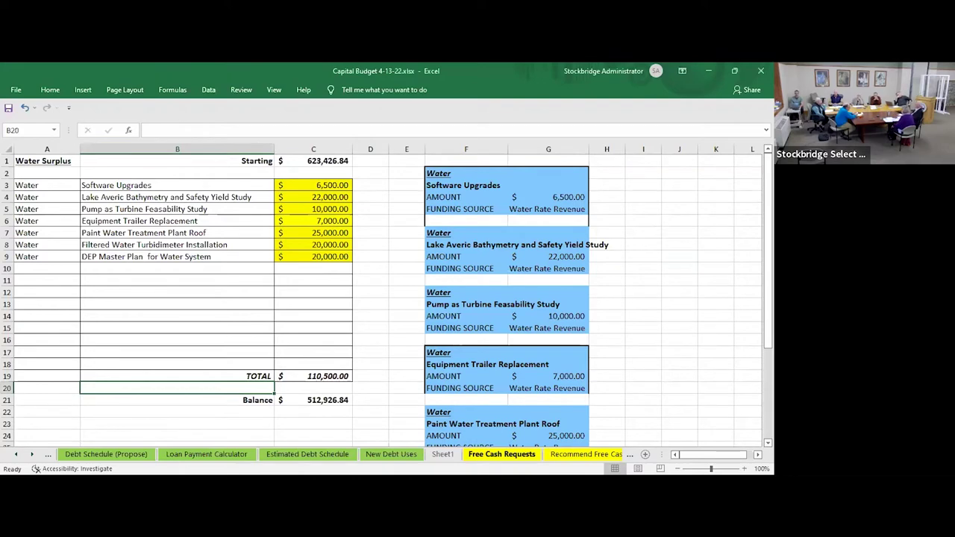
key("ctrl+Page_Down")
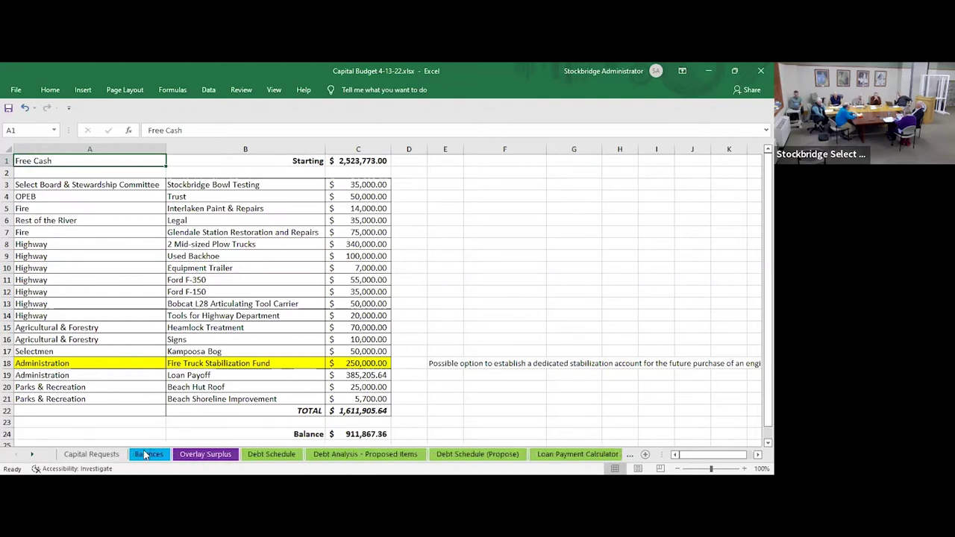
key("ctrl+Page_Down")
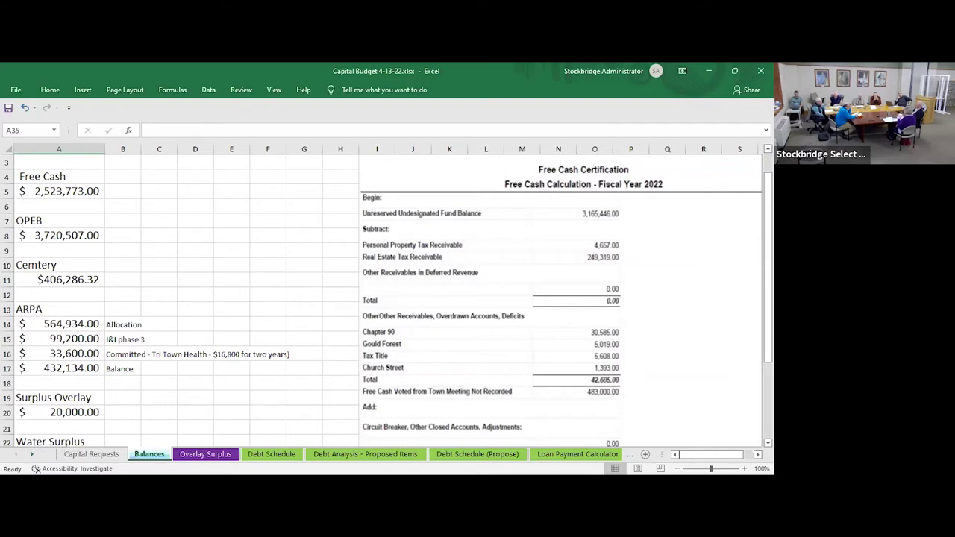
scroll(329, 454, "down", 5)
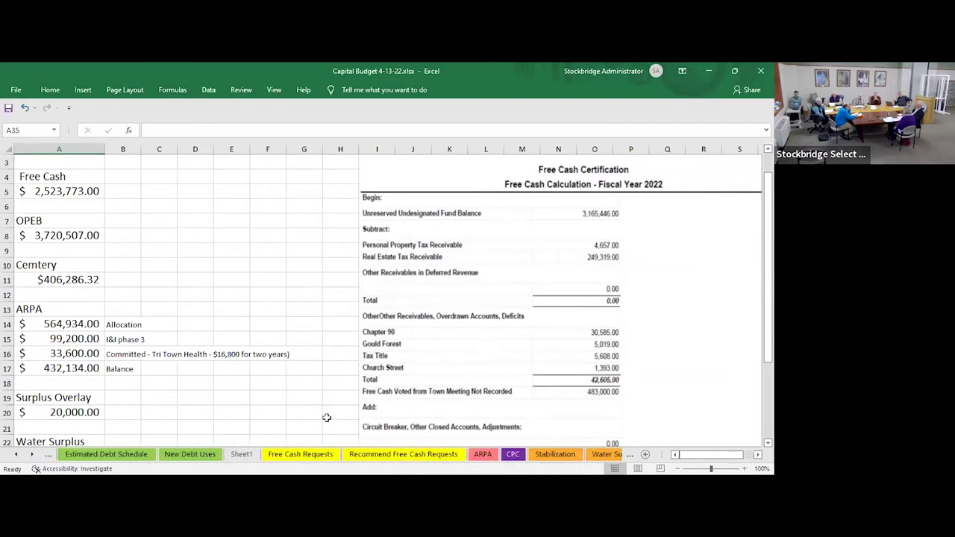
View the Free Cash Requests sheet again, followed by the Recommend Free Cash Requests sheet
left_click(294, 457)
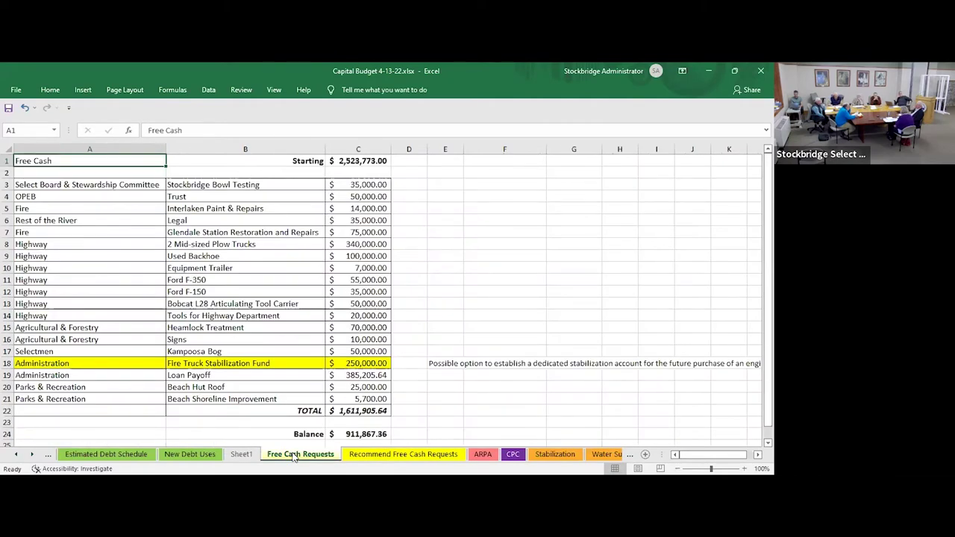
left_click(403, 455)
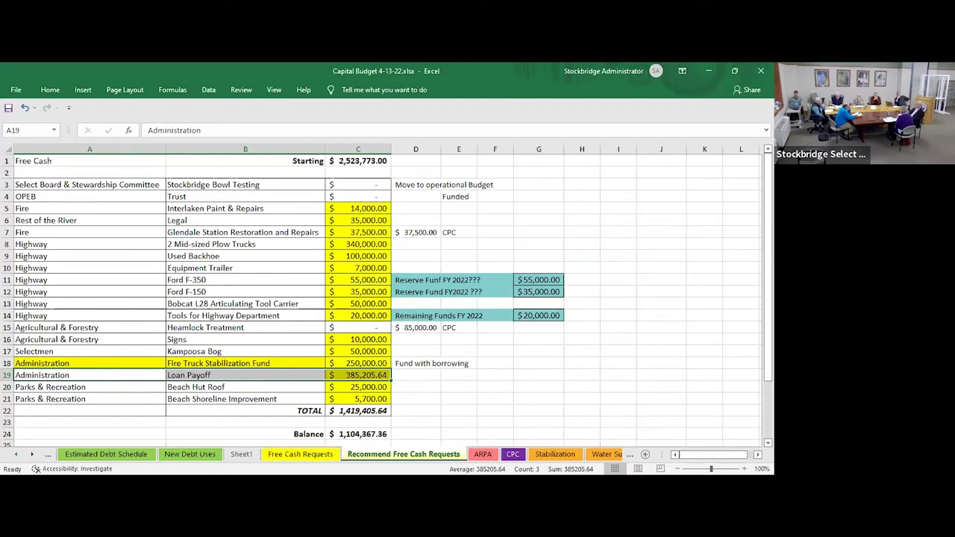
right_click(12, 455)
left_click(425, 408)
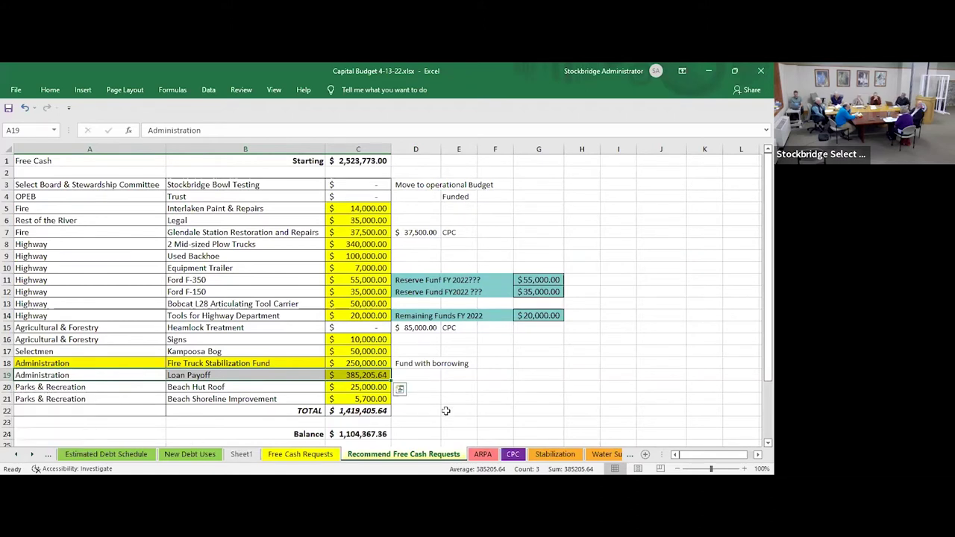
left_click(445, 411)
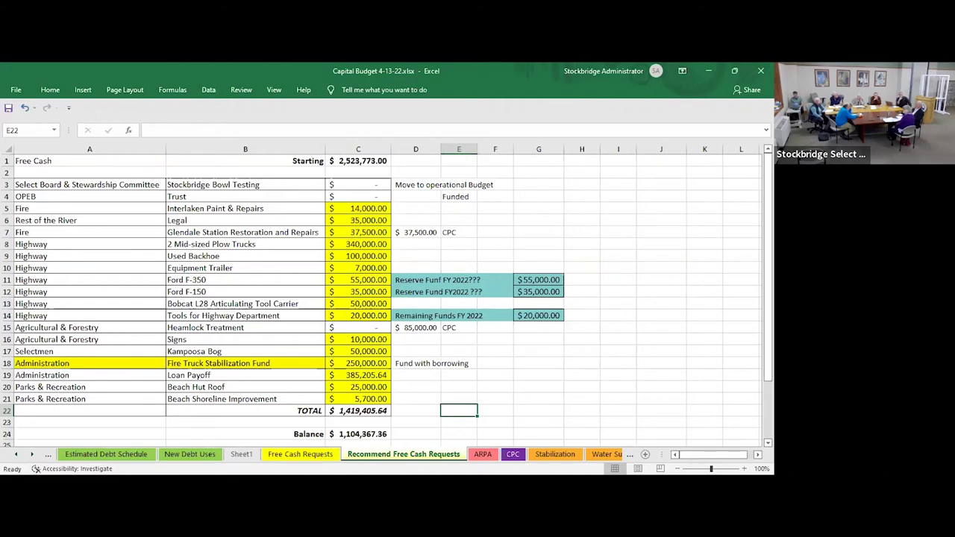
Magnify the Recommend Free Cash Requests sheet to 120% and autofit column G so its amounts display fully
left_click(743, 469)
left_click(744, 469)
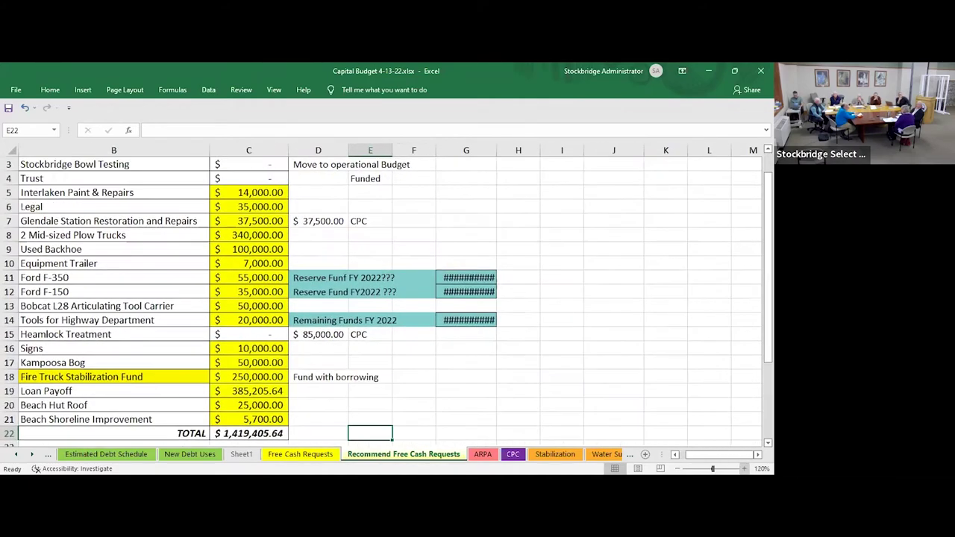
double_click(496, 150)
left_click(325, 216)
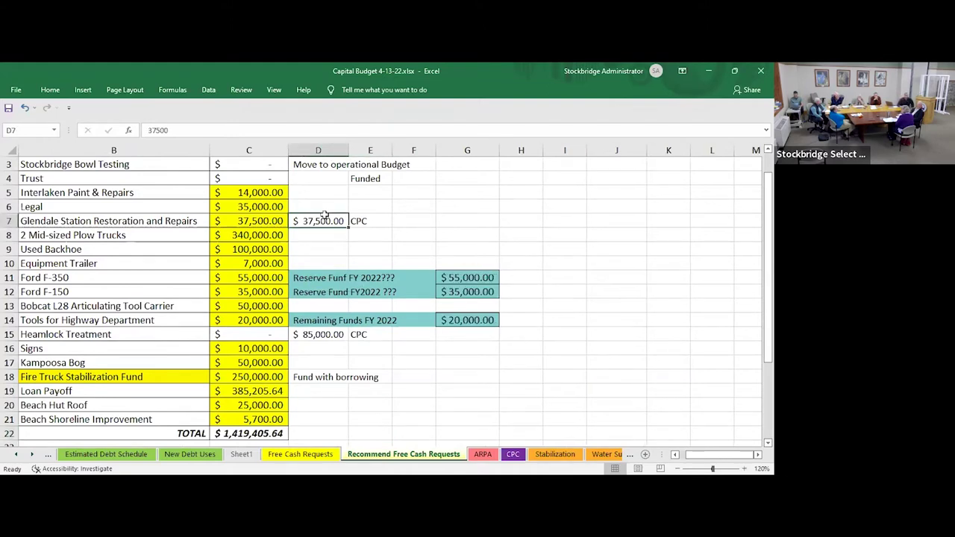
Review the recommended free cash items from the Interlaken Paint & Repairs row down past the total and balance
left_click(324, 197)
key("Left")
key("Left")
key("Left")
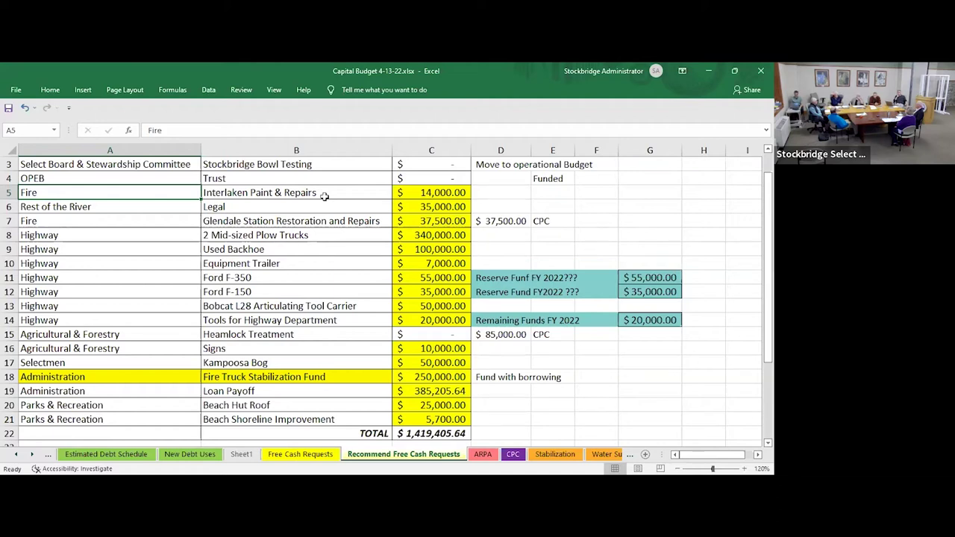
key("Down")
key("Down")
key("Down")
key("Down")
key("Down")
key("Down")
key("Down")
key("Down")
key("Down")
key("Down")
key("Down")
key("Down")
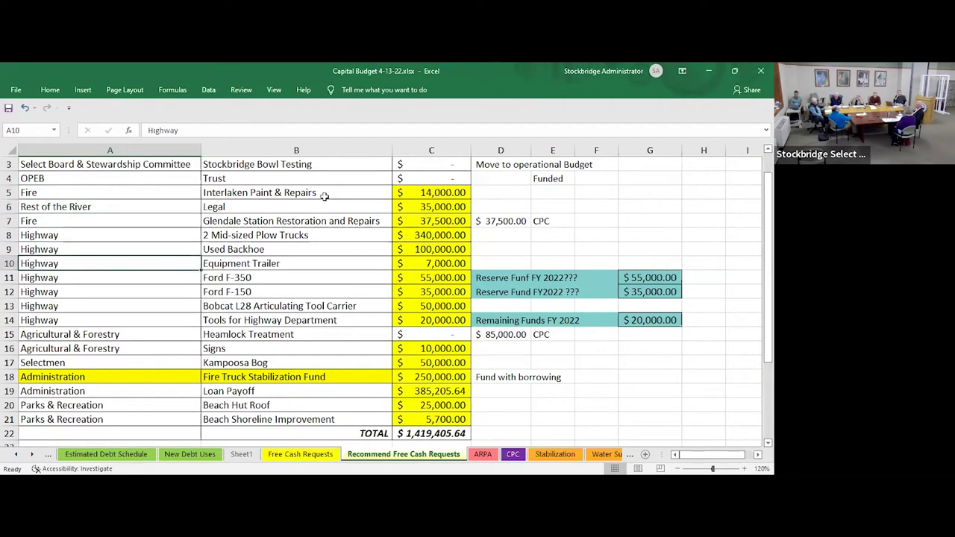
key("Down")
key("Down")
key("Down")
key("Down")
key("Down")
key("Down")
key("Down")
key("Down")
key("Down")
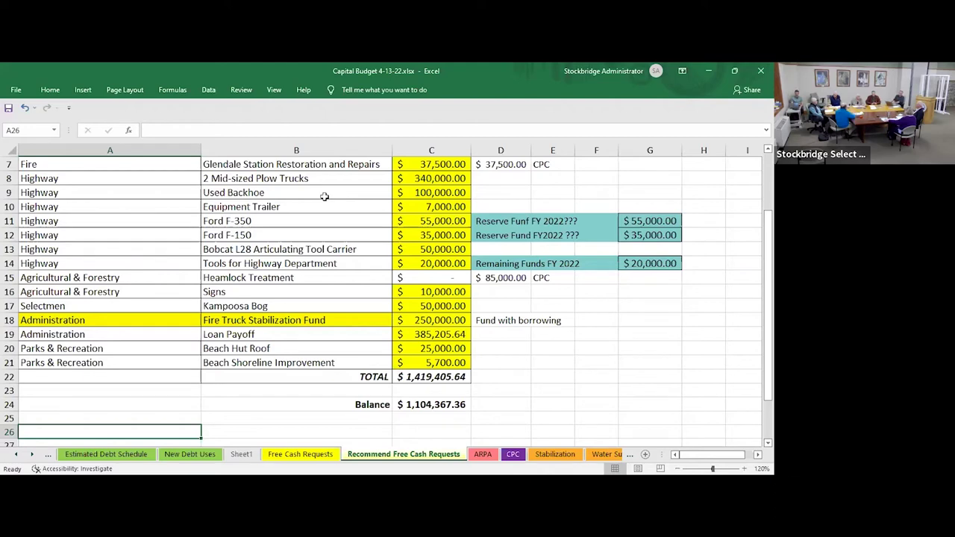
key("Down")
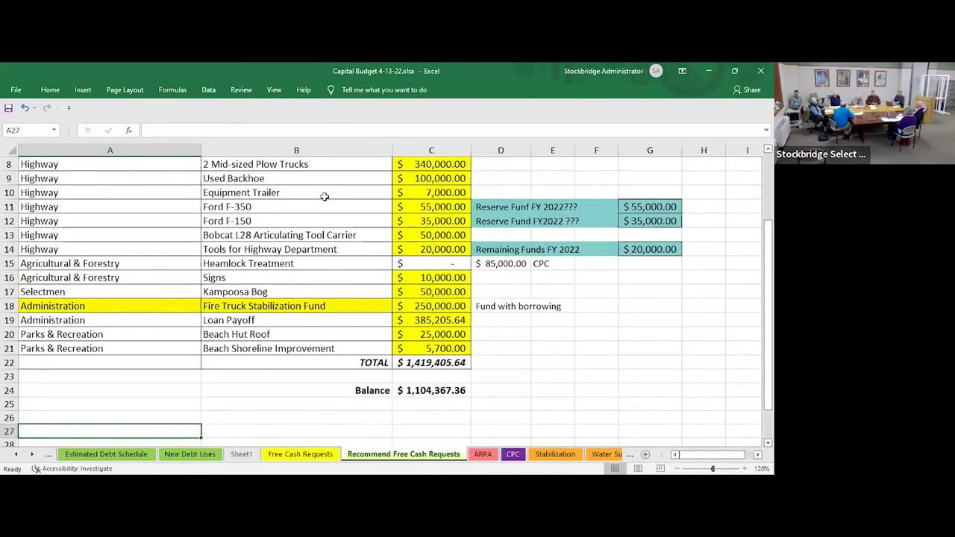
Return to the starting free cash amount in the first row of the recommended requests list
key("Up")
key("Up")
key("Up")
key("Up")
key("Up")
key("Up")
key("Up")
key("Up")
key("Up")
key("Up")
key("Up")
key("Up")
key("Up")
key("Up")
key("Up")
key("Up")
key("Up")
key("Up")
key("Up")
key("Up")
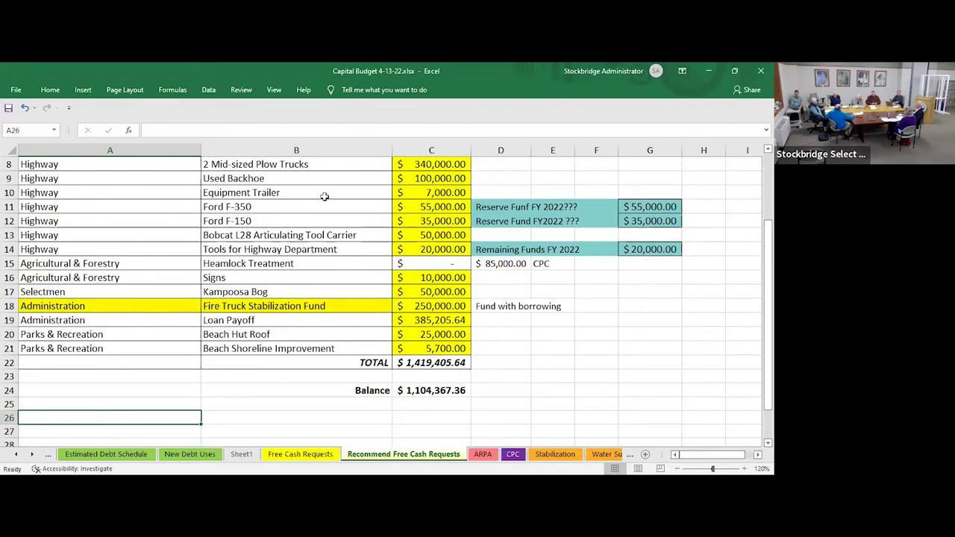
key("Up")
key("Up")
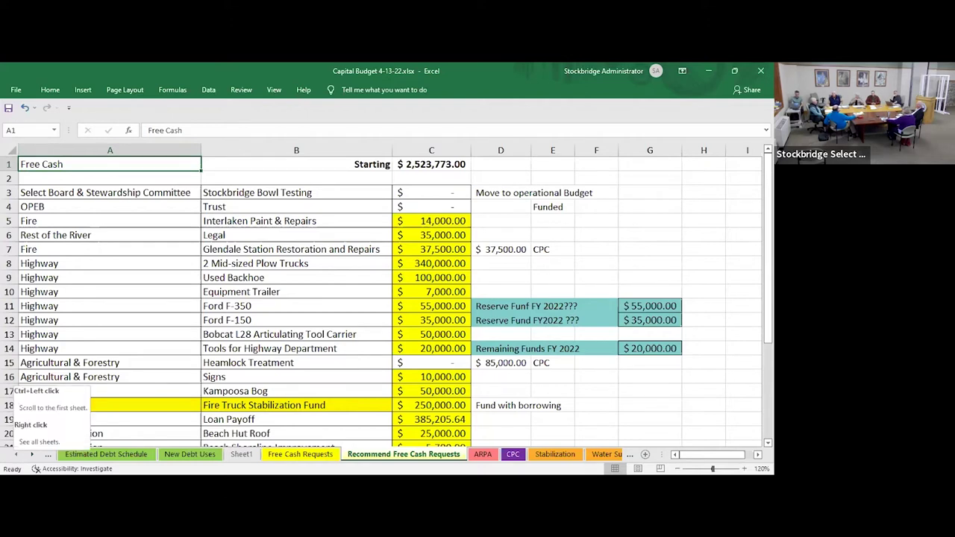
Open the Debt Schedule sheet to examine the yearly principal and interest payments
left_click(16, 453)
left_click(16, 453)
left_click(16, 454)
left_click(15, 453)
left_click(16, 454)
left_click(16, 453)
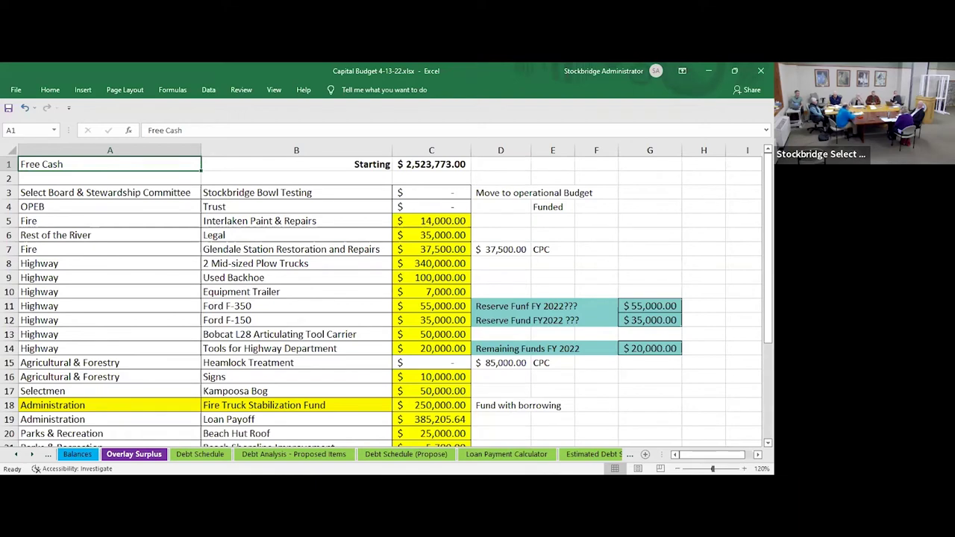
left_click(240, 454)
left_click(224, 454)
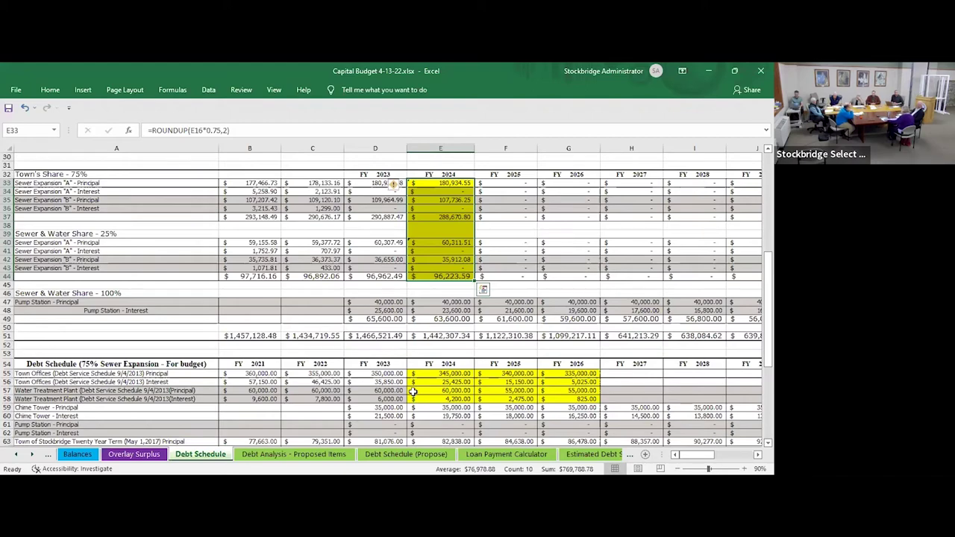
Magnify the Debt Schedule sheet to 110% and autofit columns B through E so their yearly totals display fully
key("Up")
key("Up")
key("Up")
key("Up")
key("Up")
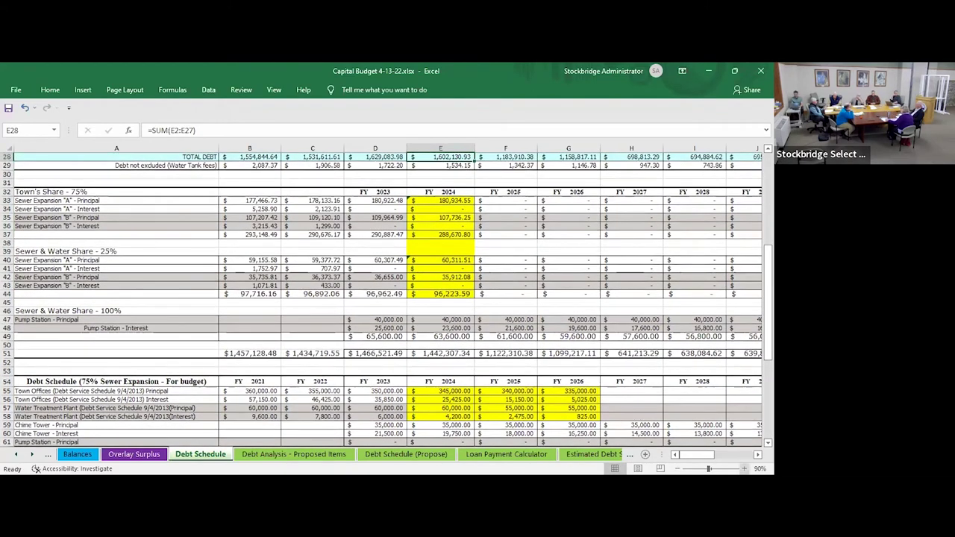
left_click(744, 469)
left_click(743, 469)
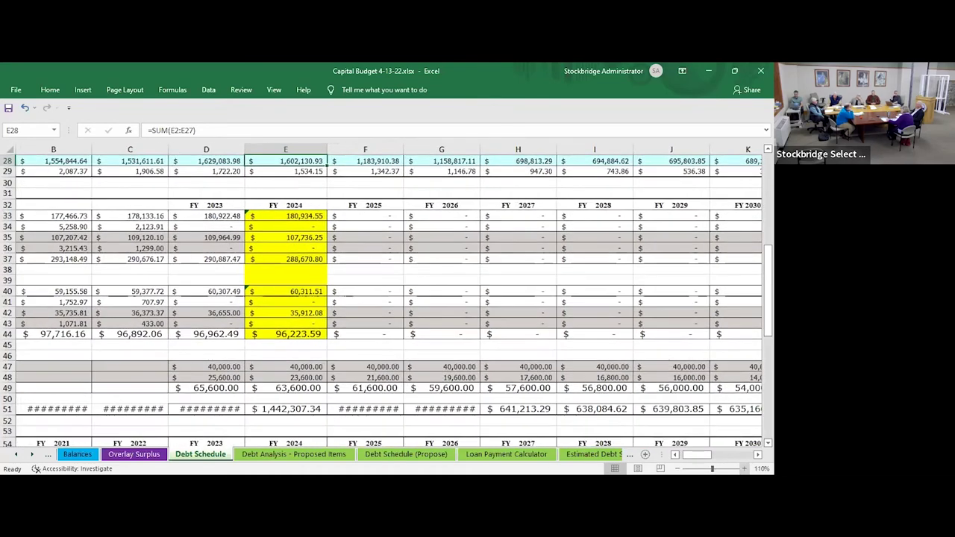
double_click(327, 150)
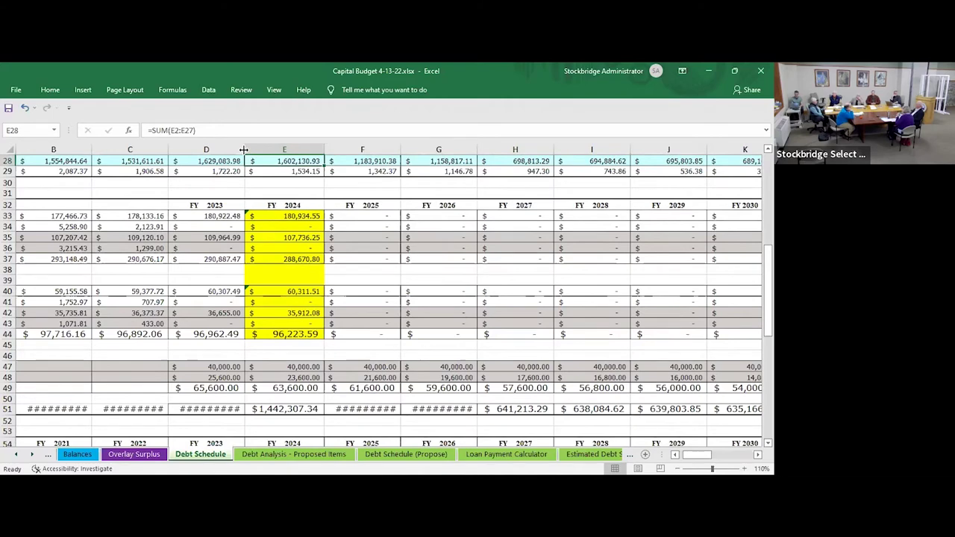
double_click(245, 150)
double_click(167, 150)
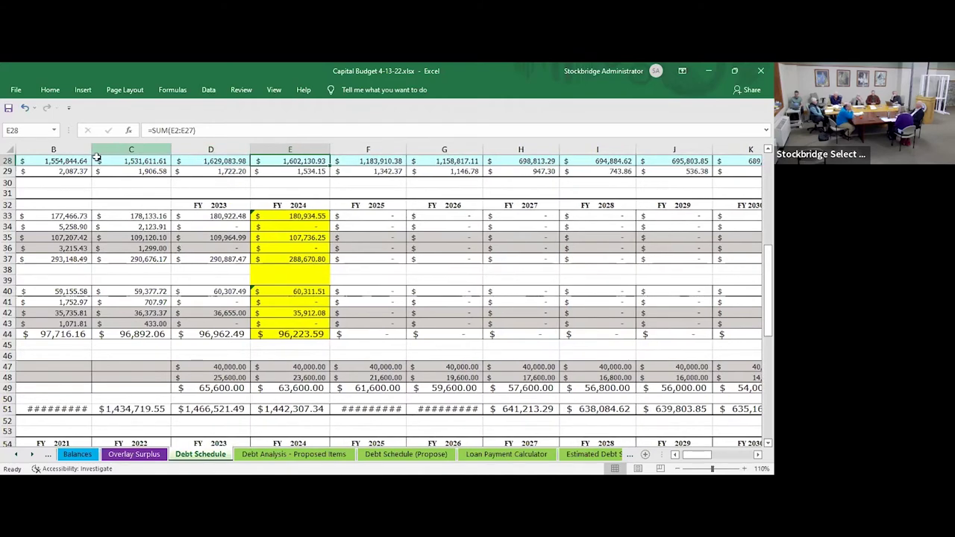
double_click(90, 150)
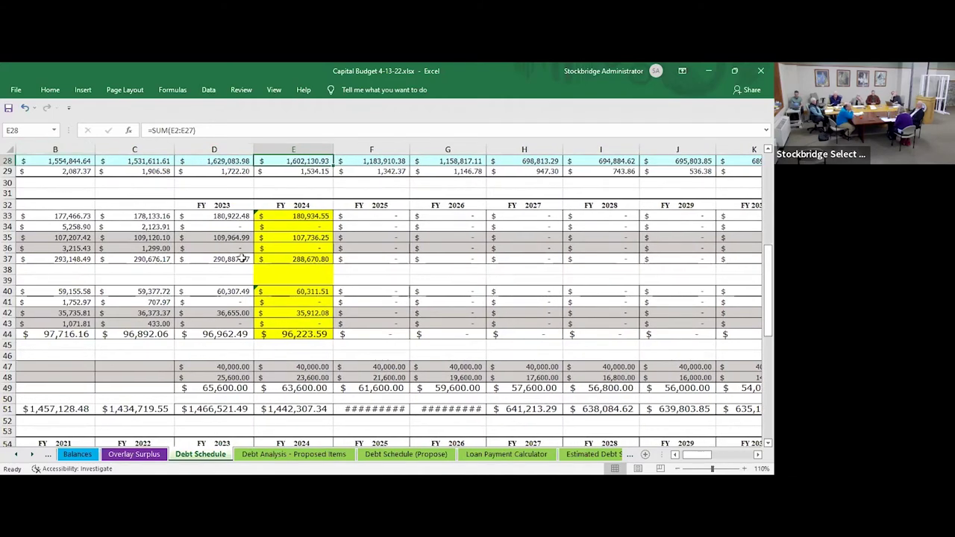
Highlight the FY 2024 sewer expansion shares in E33:E44 for discussion, then clear the highlight
left_click_drag(313, 217, 310, 334)
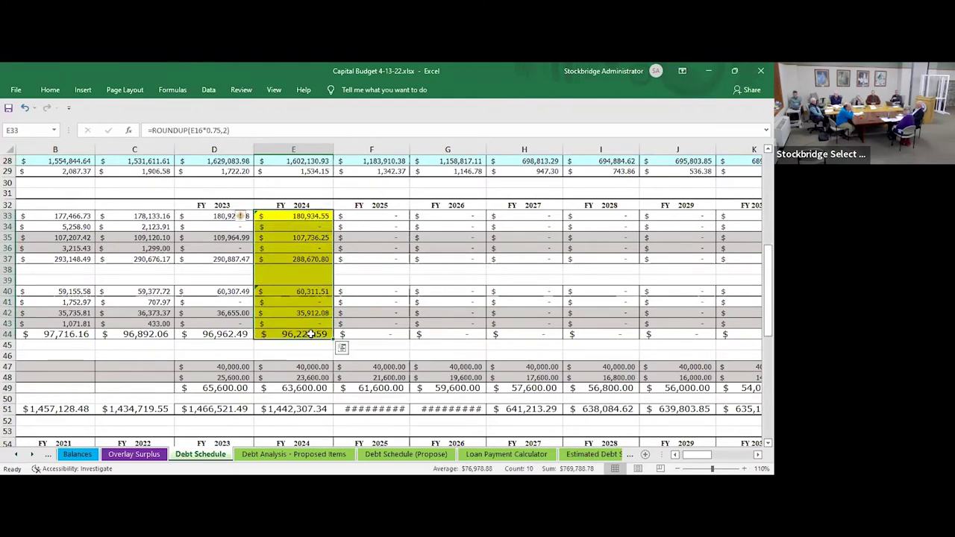
left_click(401, 314)
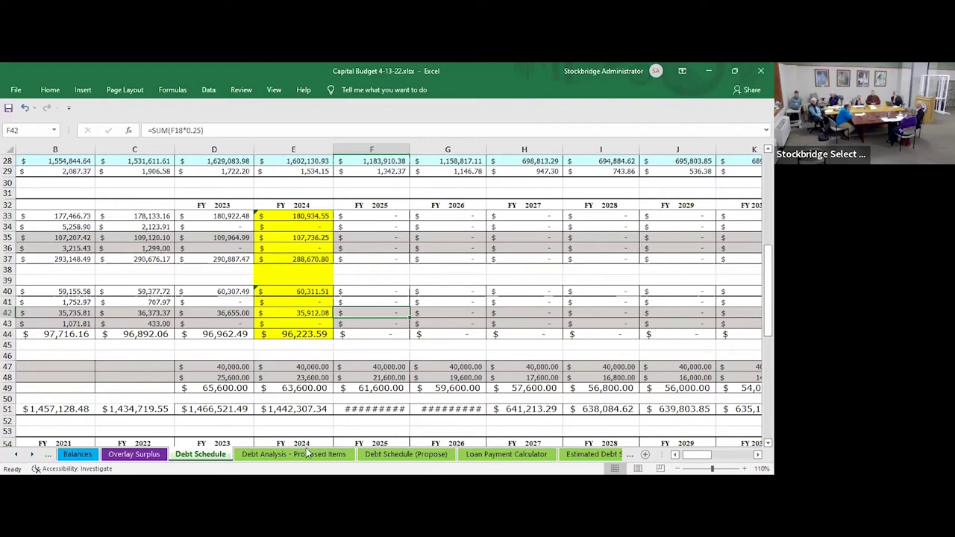
Look through the proposed debt schedule, loan payment calculator, estimated debt schedule and new debt uses sheets, returning to Debt Schedule (Propose)
left_click(406, 454)
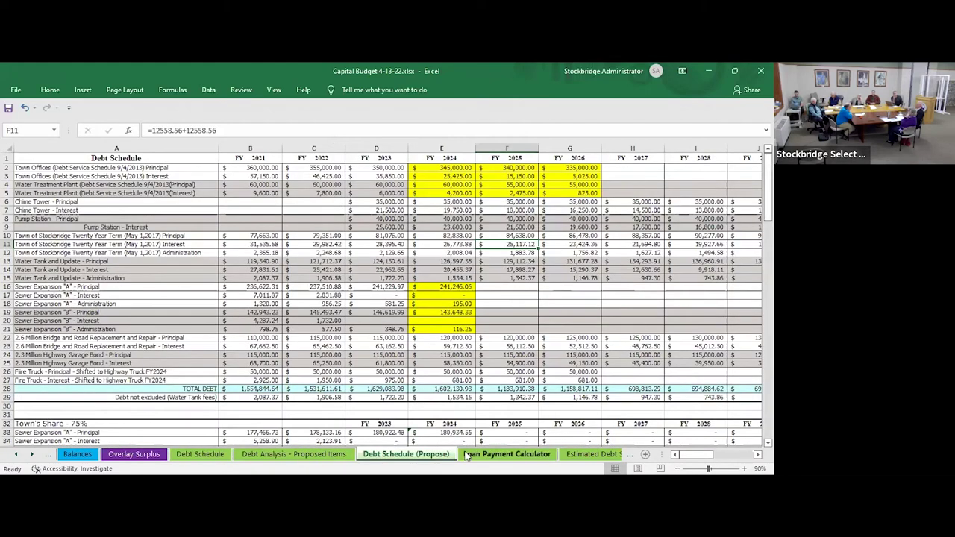
left_click(507, 454)
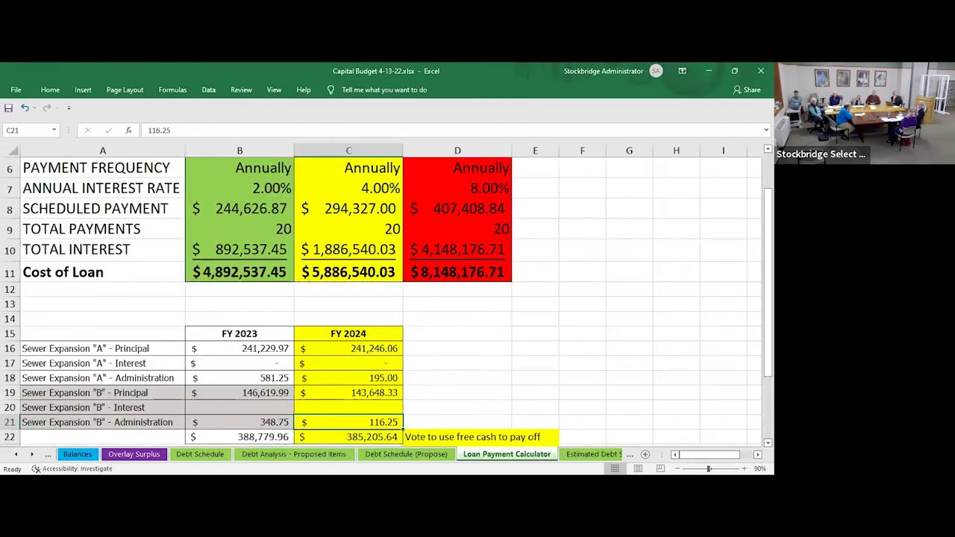
left_click(593, 454)
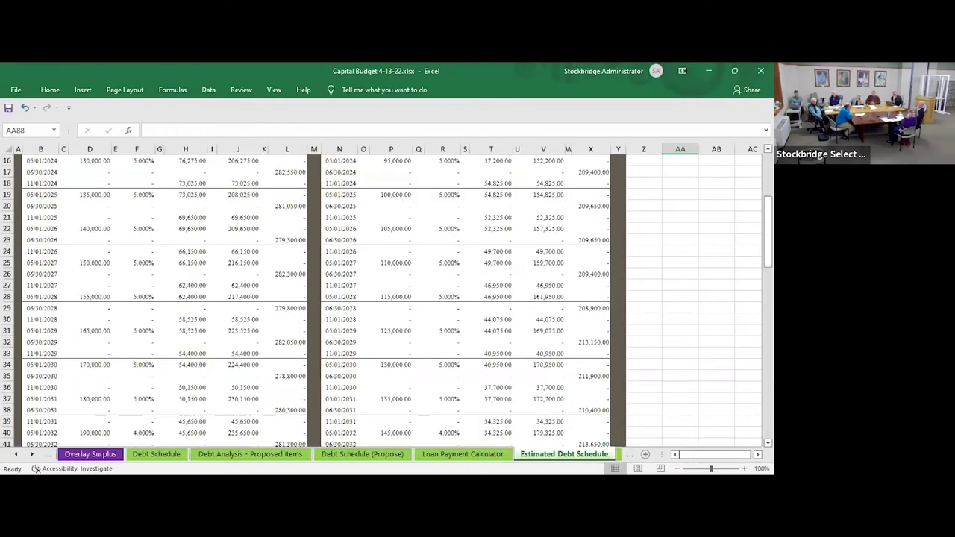
key("ctrl+Page_Down")
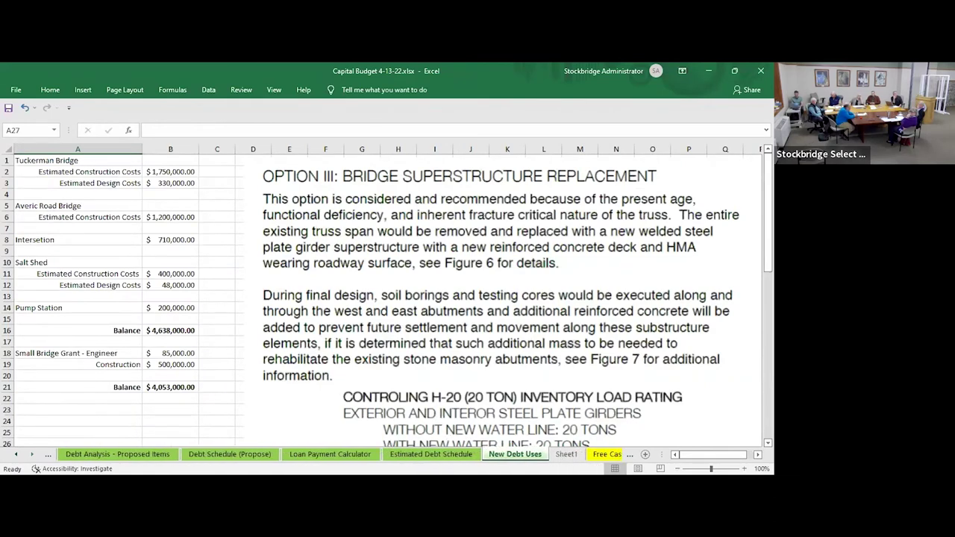
left_click(330, 453)
left_click(230, 454)
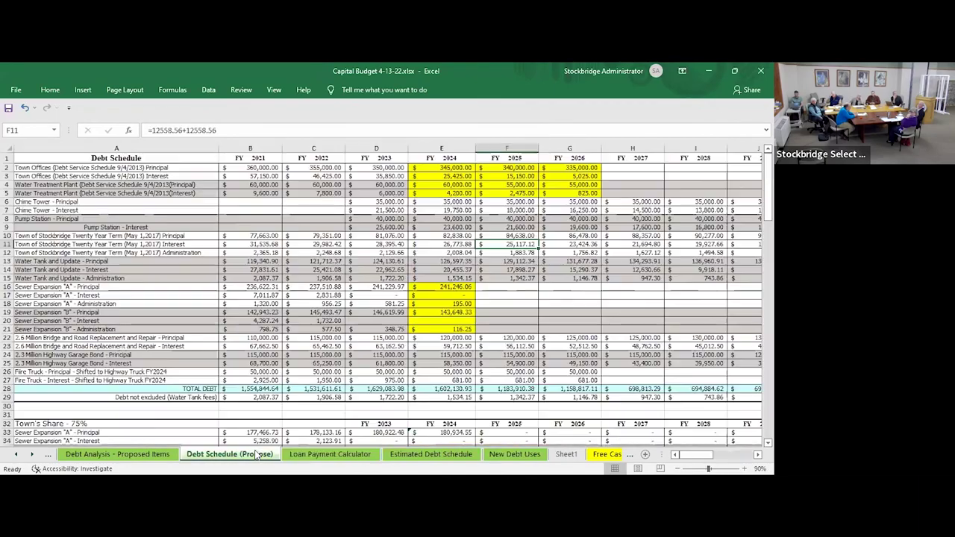
Review the proposed debt schedule from the highway garage bond interest row down to the Capital - Analysis section
left_click(519, 363)
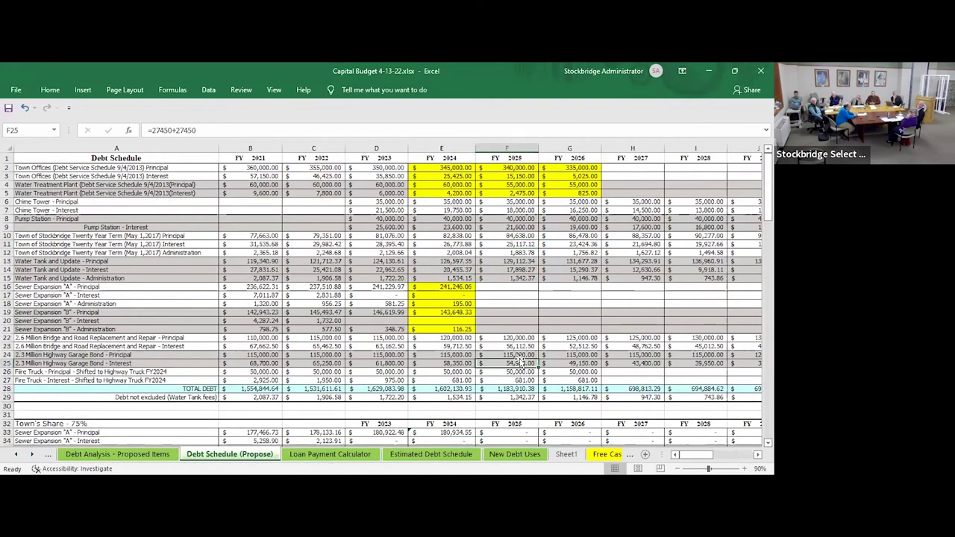
key("Down")
key("Down")
key("Down")
key("Down")
key("Down")
key("Down")
key("Down")
key("Down")
key("Down")
key("Down")
key("Down")
key("Down")
key("Down")
key("Down")
key("Down")
key("Down")
key("Down")
key("Down")
key("Down")
key("Down")
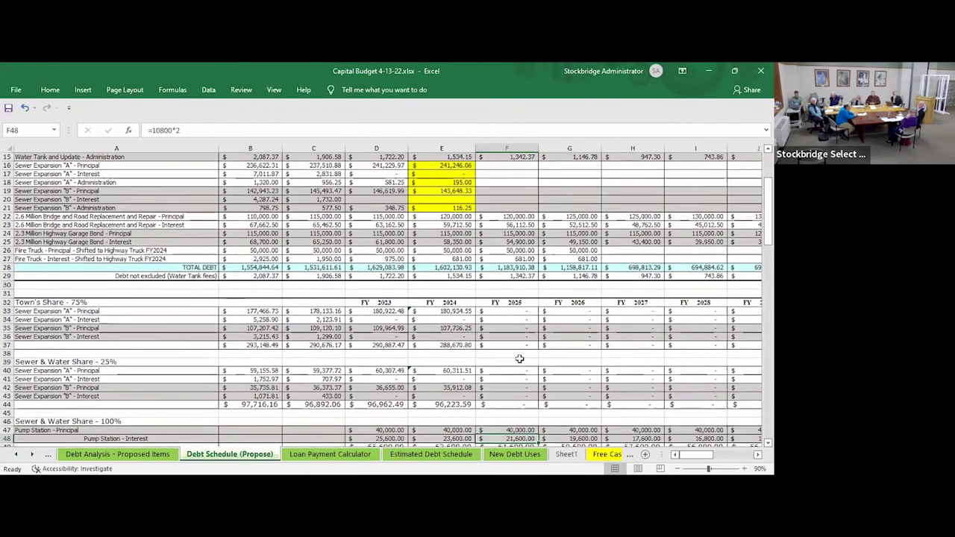
key("Down")
key("Down")
key("Down")
key("Down")
key("Down")
key("Down")
key("Down")
key("Down")
key("Down")
key("Down")
key("Down")
key("Down")
key("Down")
key("Down")
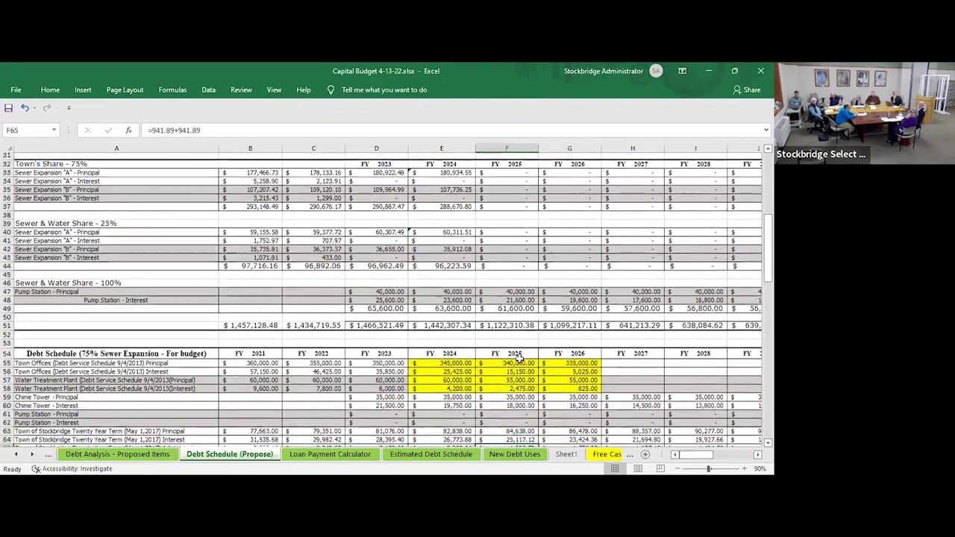
key("Down")
key("Down")
key("Down")
key("Down")
key("Down")
key("Down")
key("Down")
key("Down")
key("Down")
key("Down")
key("Down")
key("Down")
key("Down")
key("Down")
key("Down")
key("Down")
key("Down")
key("Down")
key("Down")
key("Down")
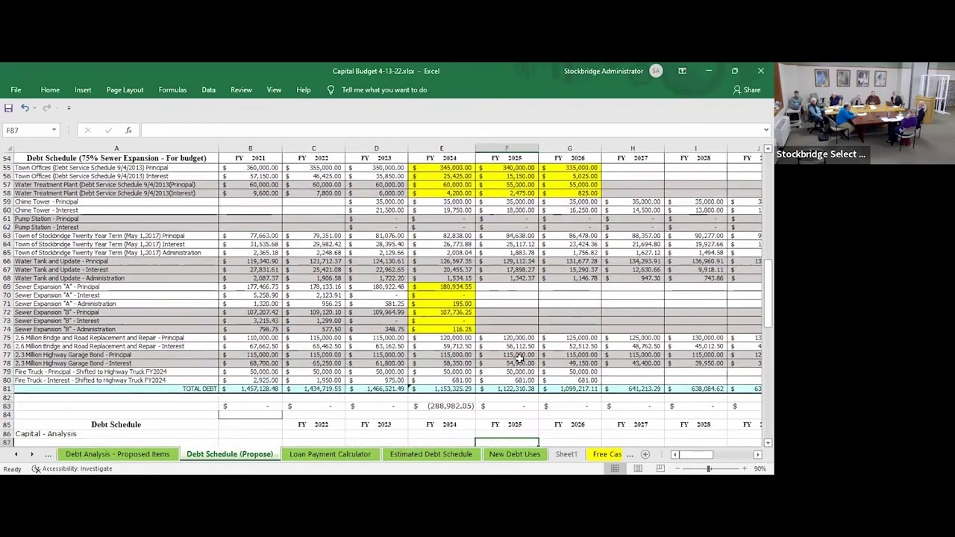
key("Down")
key("Down")
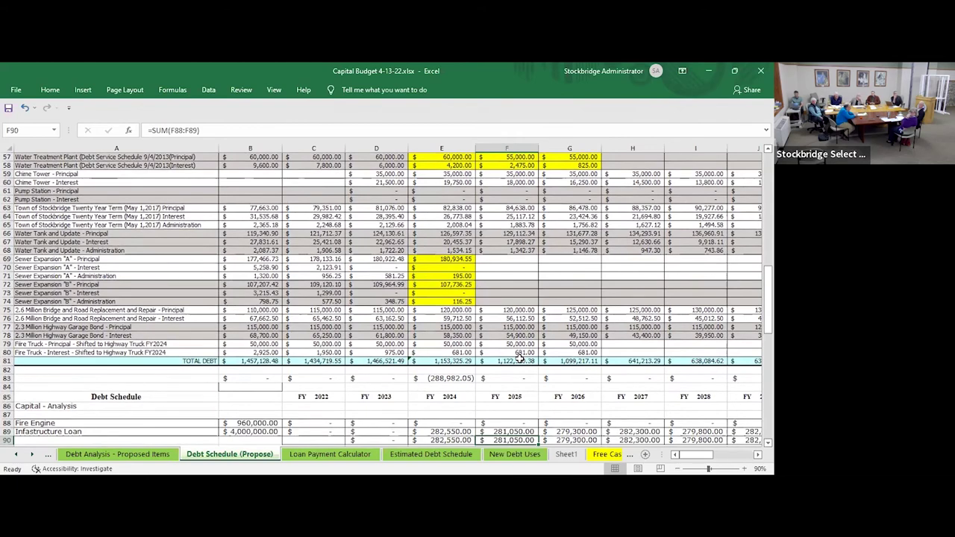
key("Down")
Highlight the FY 2024 Sewer Expansion "A" and "B" payments in E69:E74 for discussion, then clear the highlight
left_click_drag(456, 251, 477, 296)
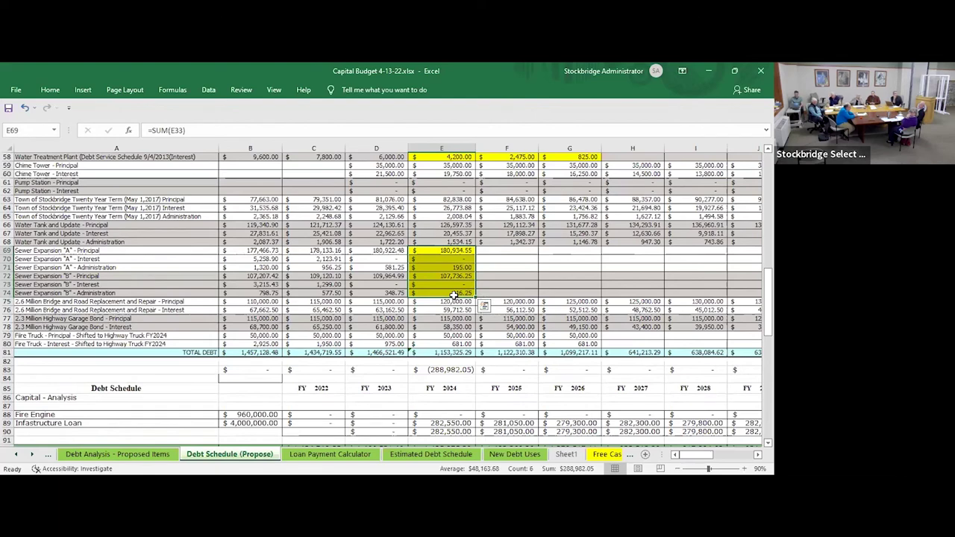
left_click(561, 289)
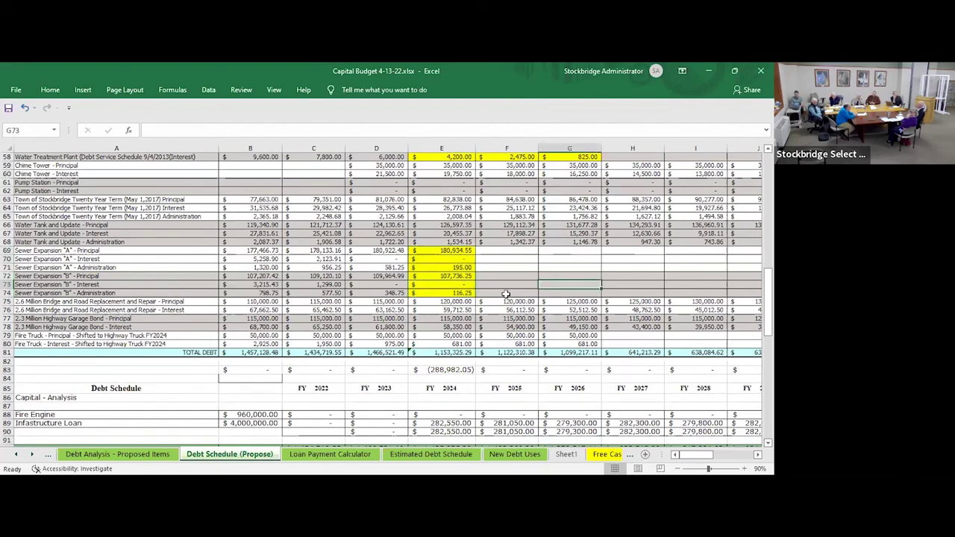
Go back up the proposed debt schedule to the town's and sewer and water shares of the sewer expansion debt
key("Up")
key("Up")
key("Up")
key("Up")
key("Up")
key("Up")
key("Up")
key("Up")
key("Up")
key("Up")
key("Up")
key("Up")
key("Up")
key("Up")
key("Up")
key("Up")
key("Up")
key("Up")
key("Up")
key("Up")
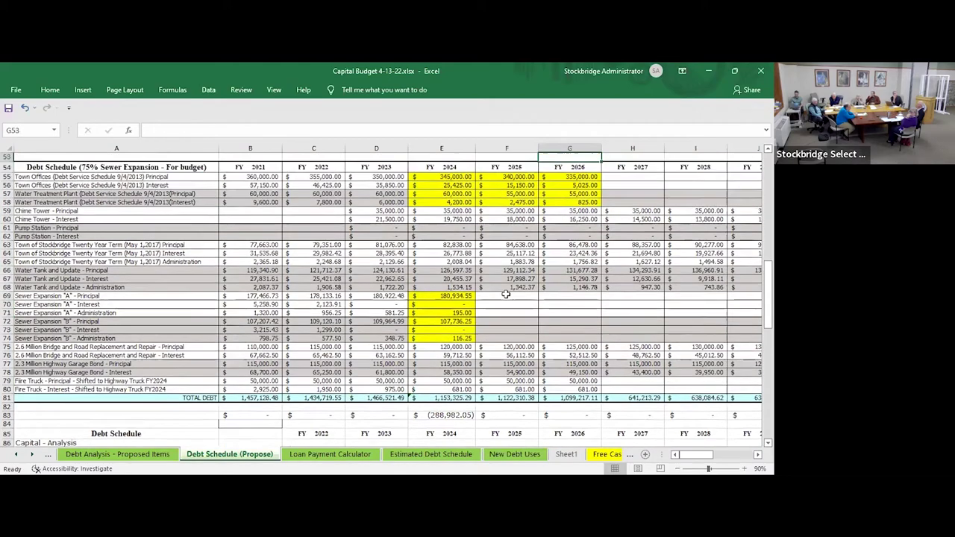
key("Up")
key("Up")
key("Up")
key("Up")
key("Up")
key("Up")
key("Up")
key("Up")
key("Up")
key("Up")
key("Up")
key("Up")
key("Up")
key("Up")
key("Up")
key("Up")
key("Up")
key("Up")
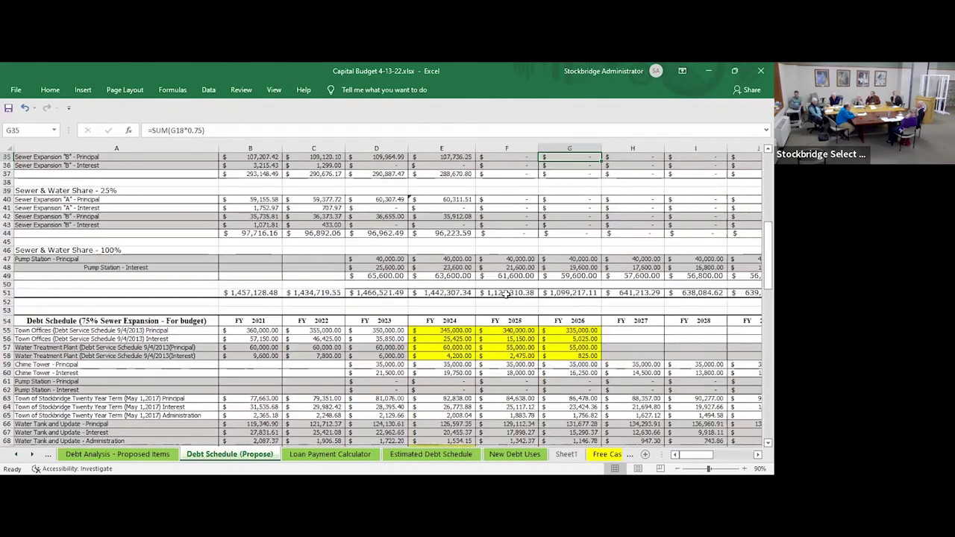
Examine the proposed debt down to the infrastructure loan and combined totals in row 92, magnifying the sheet to 100%
key("Down")
key("Down")
key("Down")
key("Down")
key("Down")
key("Down")
key("Down")
key("Down")
key("Down")
key("Down")
key("Down")
key("Down")
key("Down")
key("Down")
key("Down")
key("Down")
key("Down")
key("Down")
key("Down")
key("Down")
key("Down")
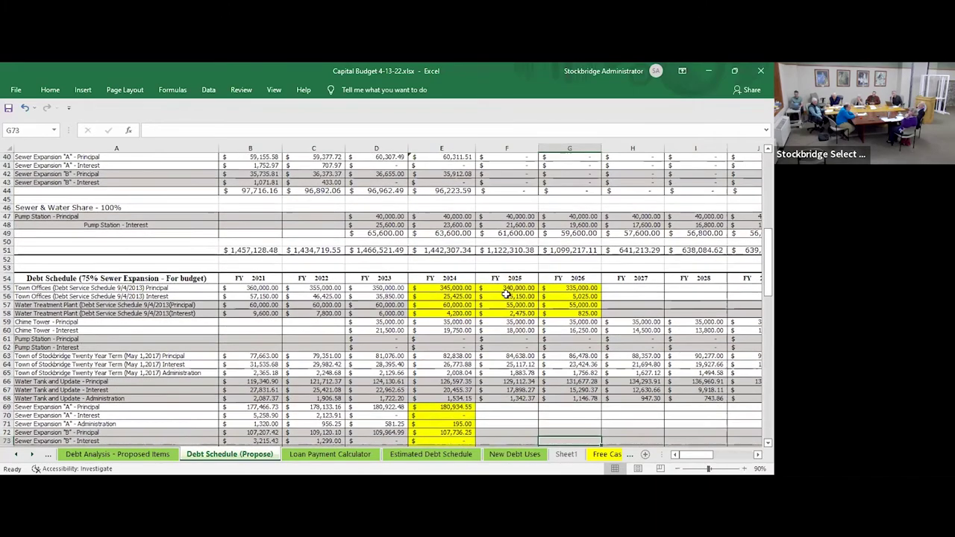
key("Down")
key("Down")
key("Down")
key("Down")
key("Down")
key("Down")
key("Down")
key("Down")
key("Down")
key("Down")
key("Down")
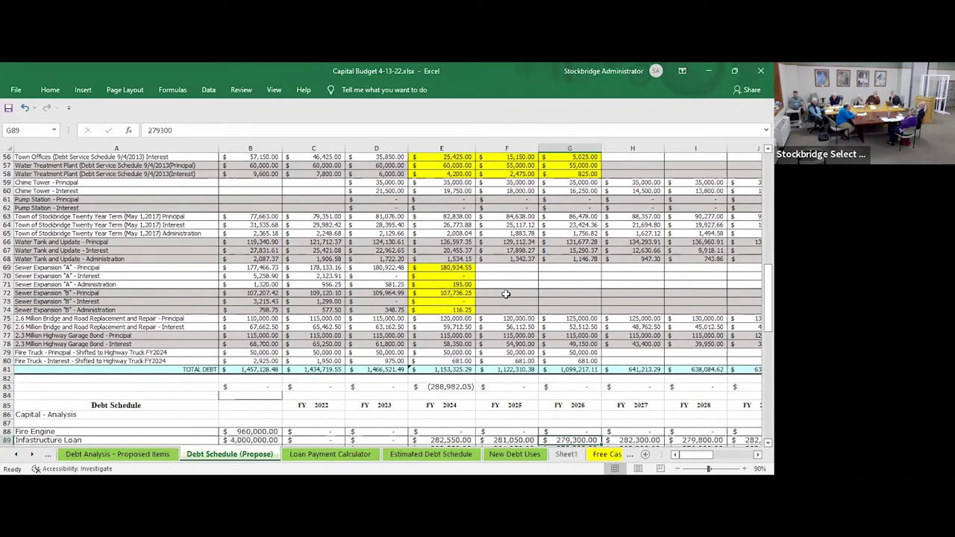
key("Down")
key("Down")
key("Down")
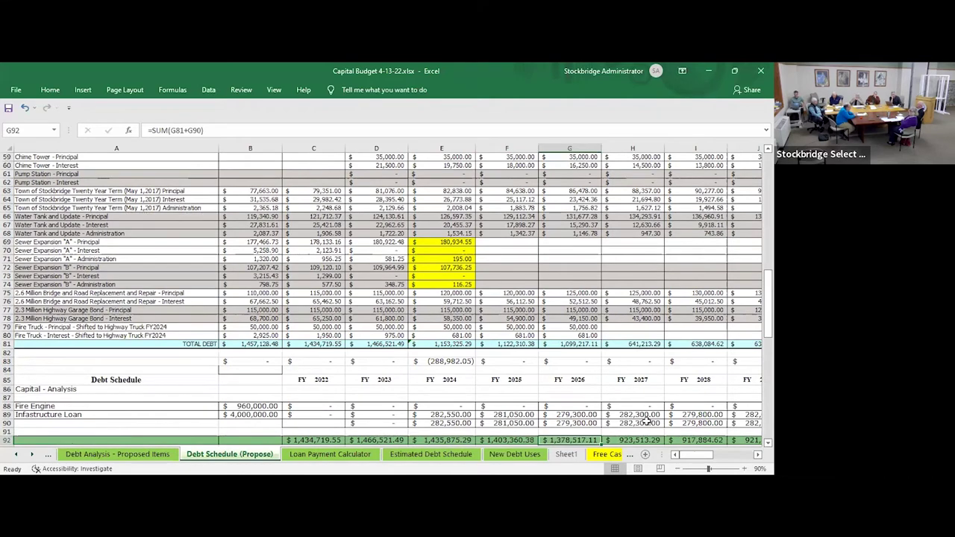
left_click(743, 468)
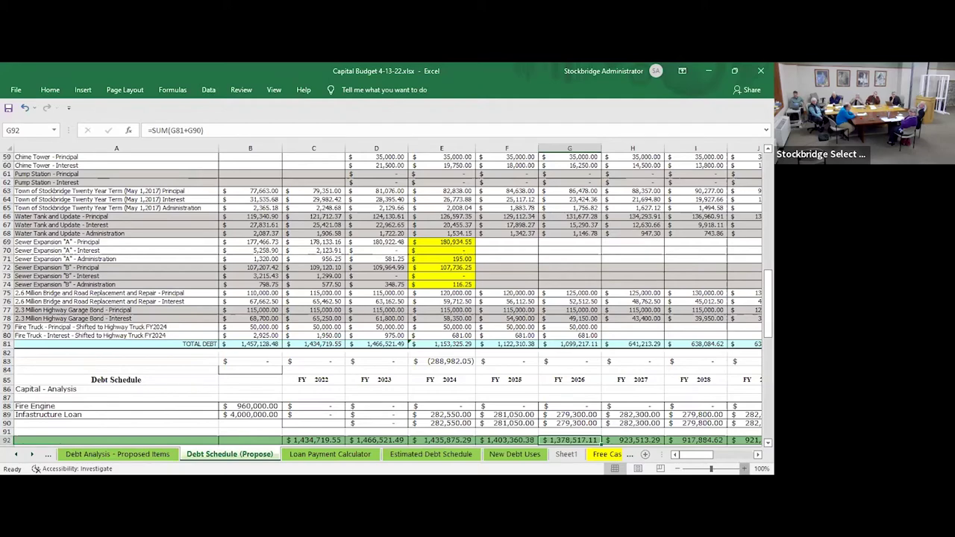
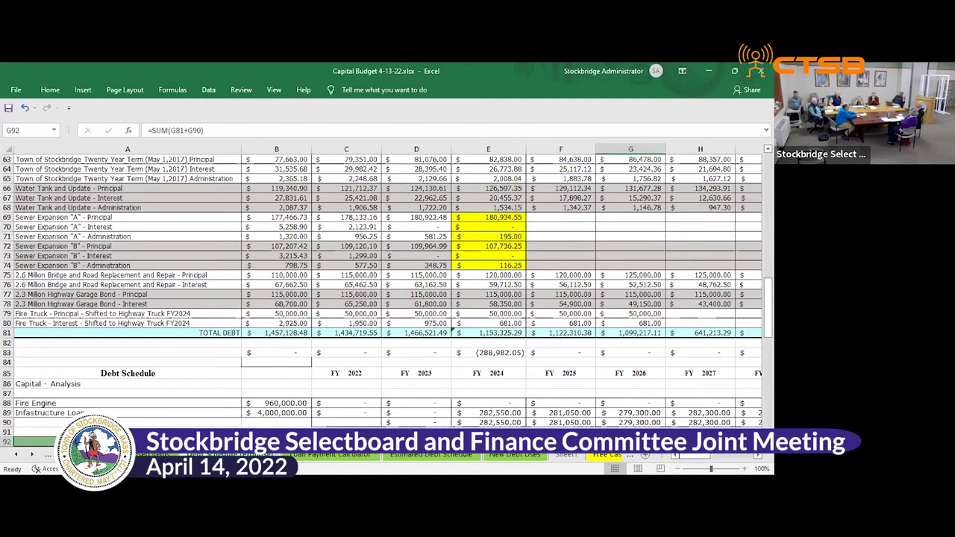
Open the Recommend Free Cash Requests sheet and point out the Administration loan payoff amount
left_click(32, 454)
left_click(32, 453)
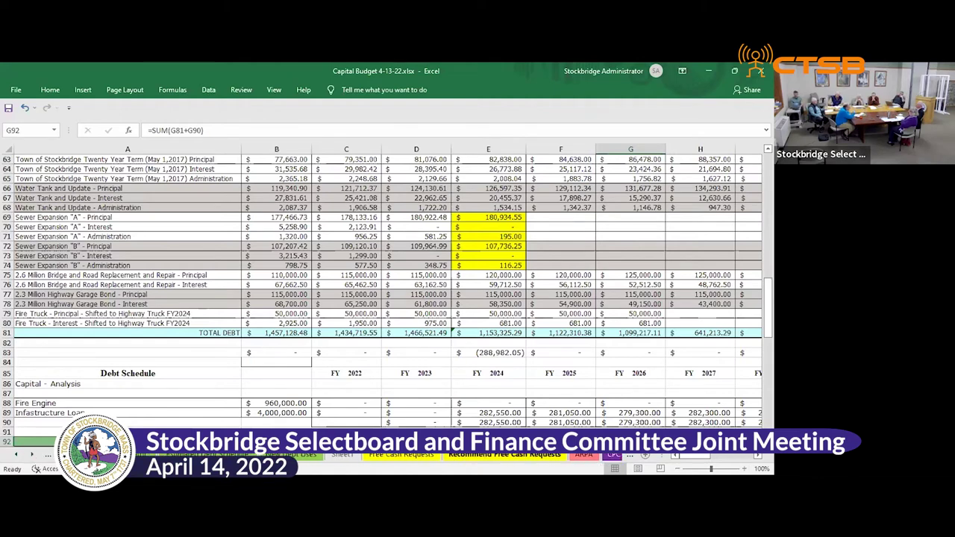
left_click(462, 455)
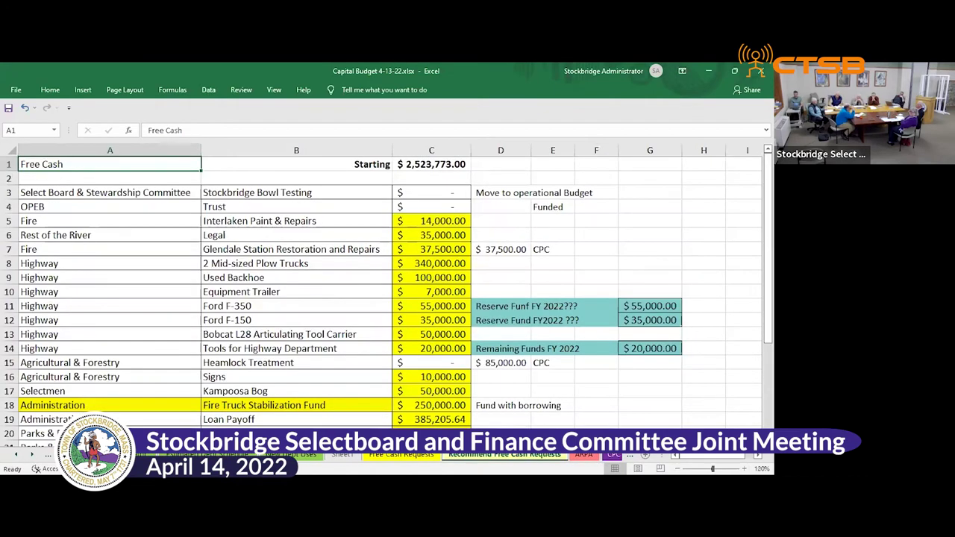
left_click(439, 419)
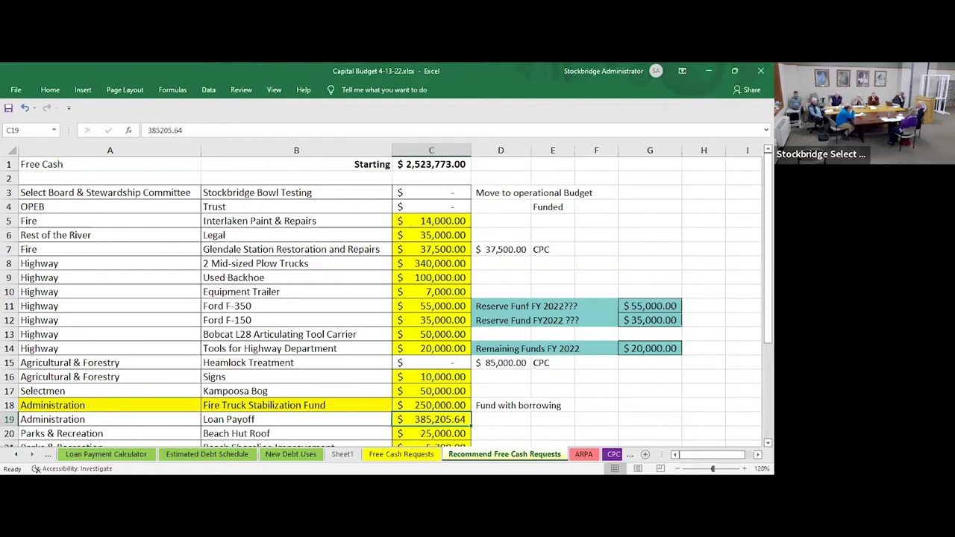
Open the Water Surplus sheet to review its funded requests, followed by the Sewer Surplus sheet
scroll(335, 451, "down", 3)
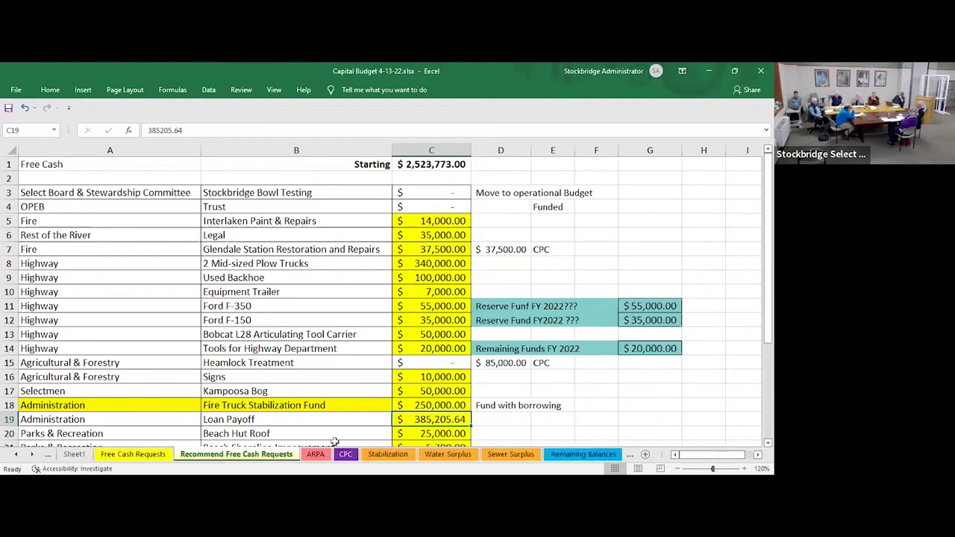
left_click(441, 454)
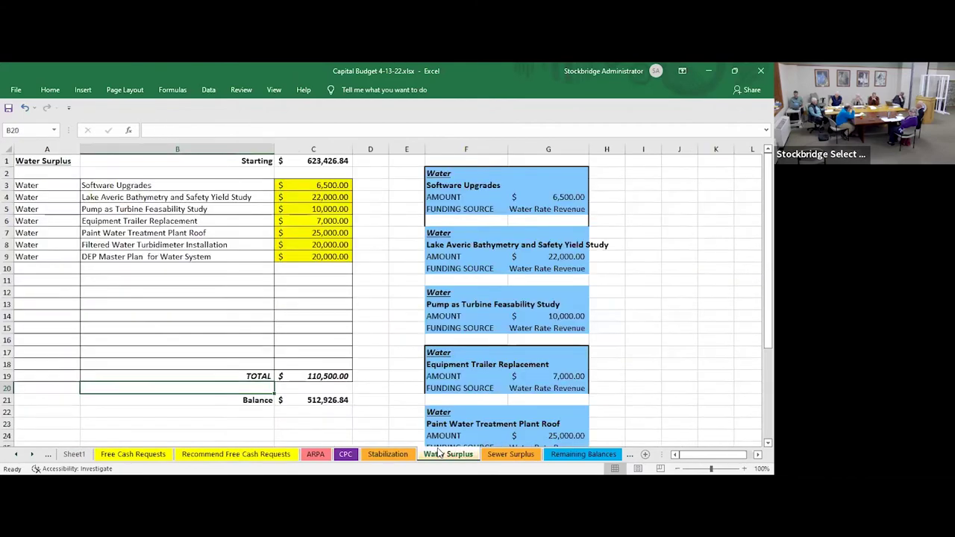
left_click(495, 453)
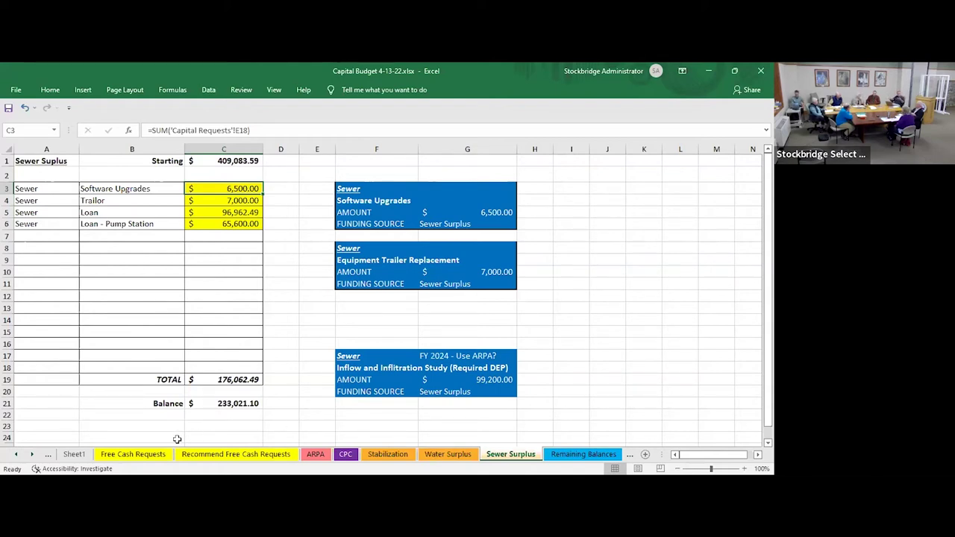
On the New Debt Uses sheet, set the Intersetion amount in B8 to 0
left_click(16, 454)
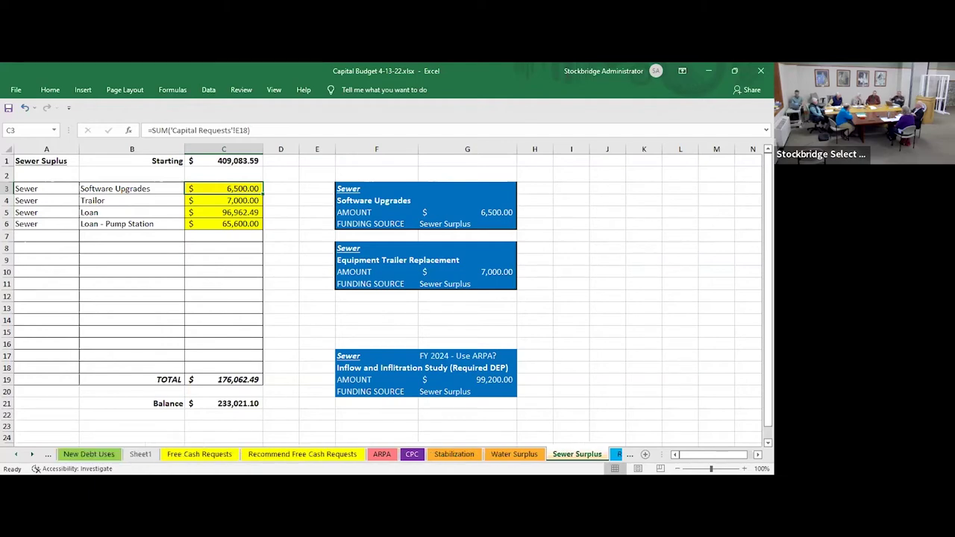
left_click(16, 454)
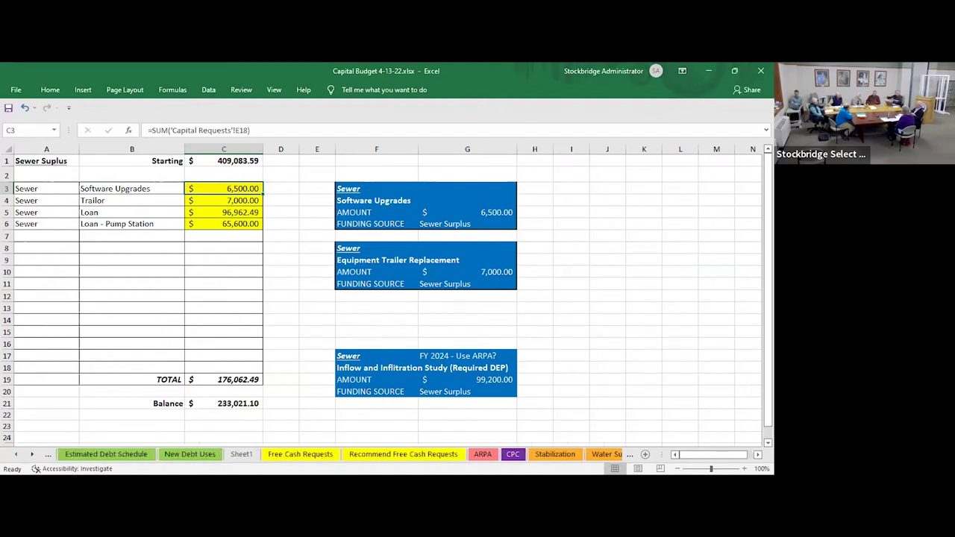
left_click(189, 454)
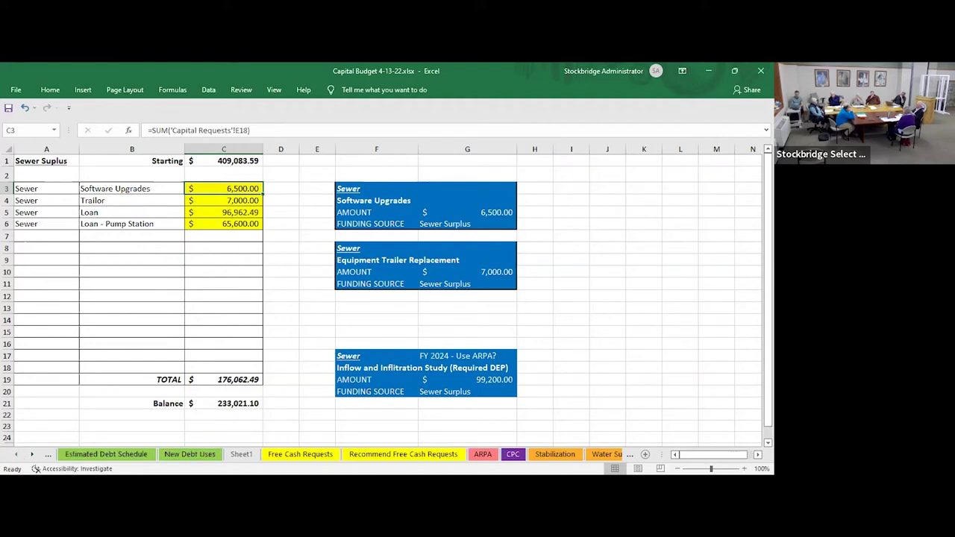
left_click(18, 455)
left_click(16, 454)
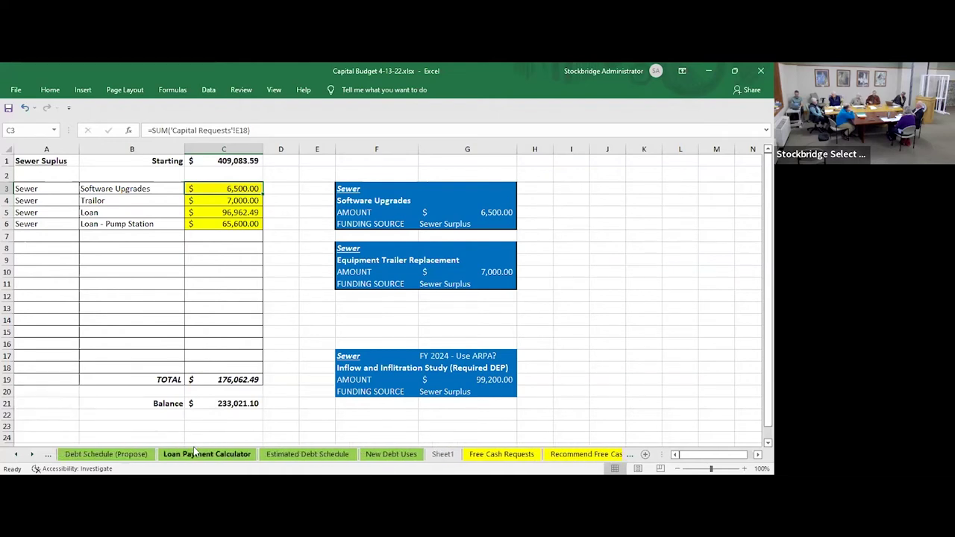
left_click(371, 454)
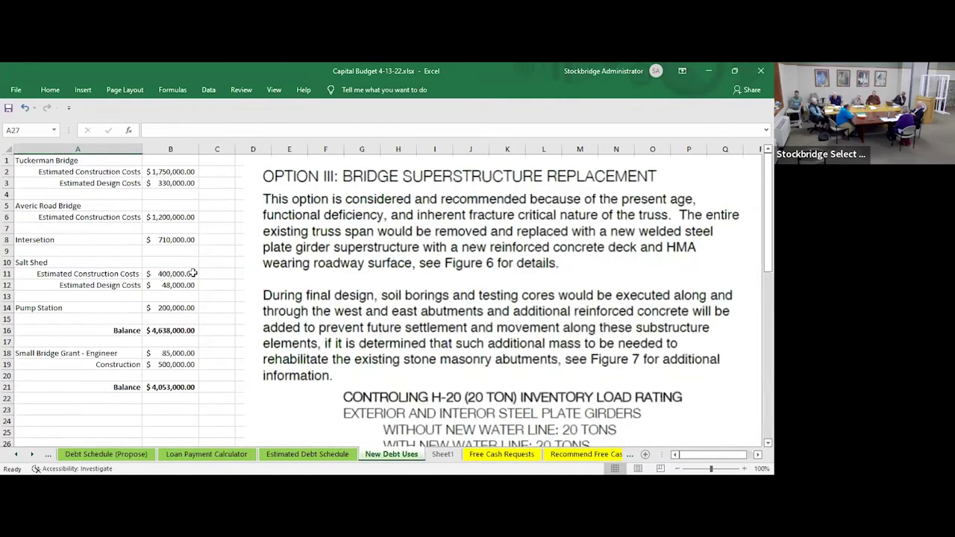
left_click(172, 240)
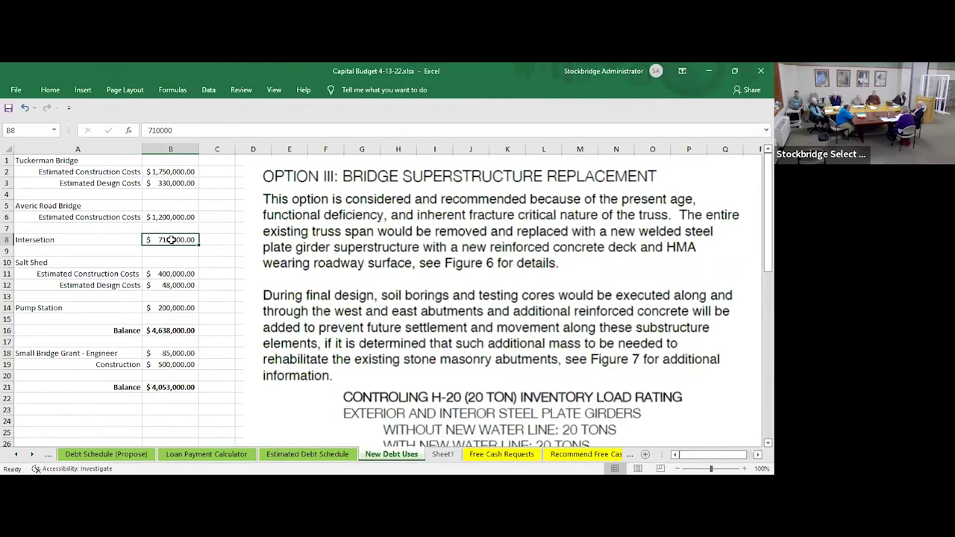
type("0")
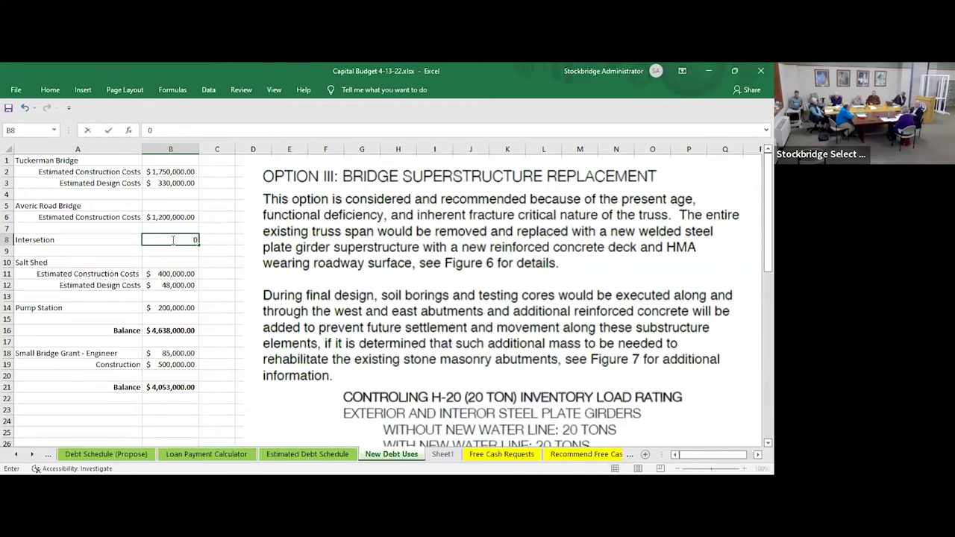
key("Return")
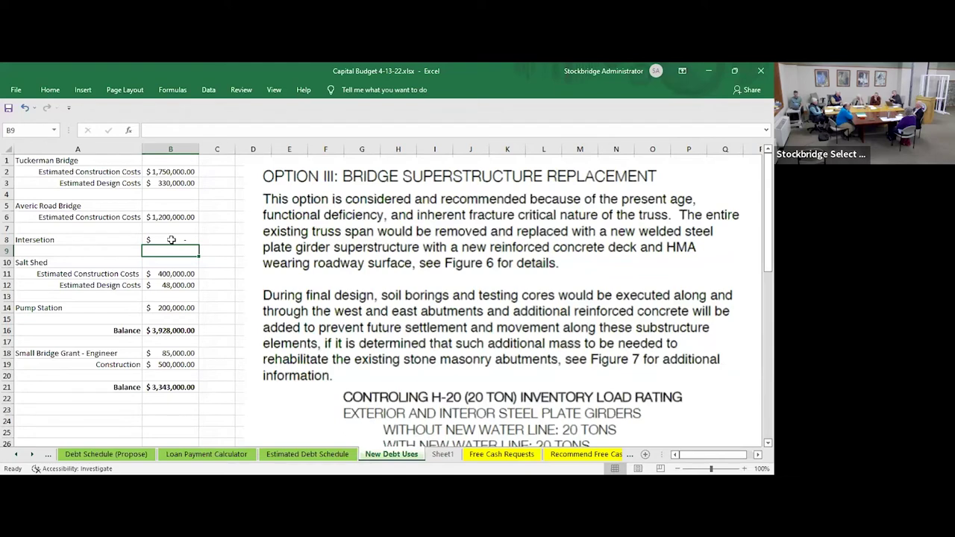
Open the Estimated Debt Schedule sheet and examine both loans' totals and yield statistics, magnifying the sheet to 120%
left_click(347, 450)
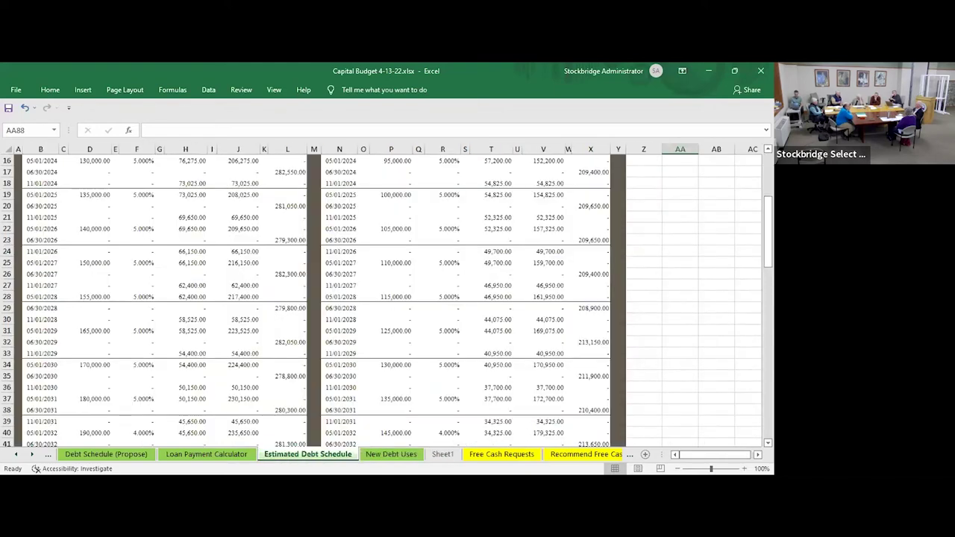
key("Down")
key("Down")
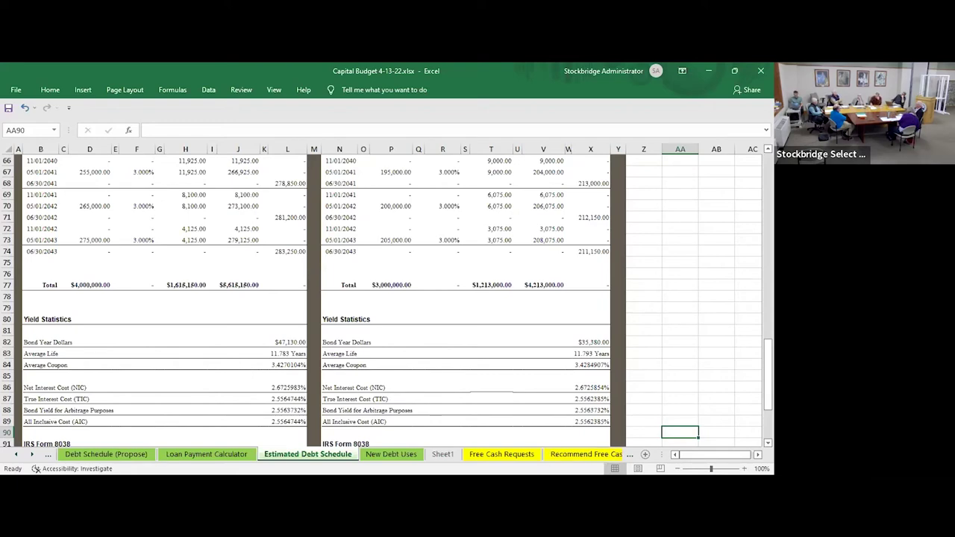
left_click(744, 469)
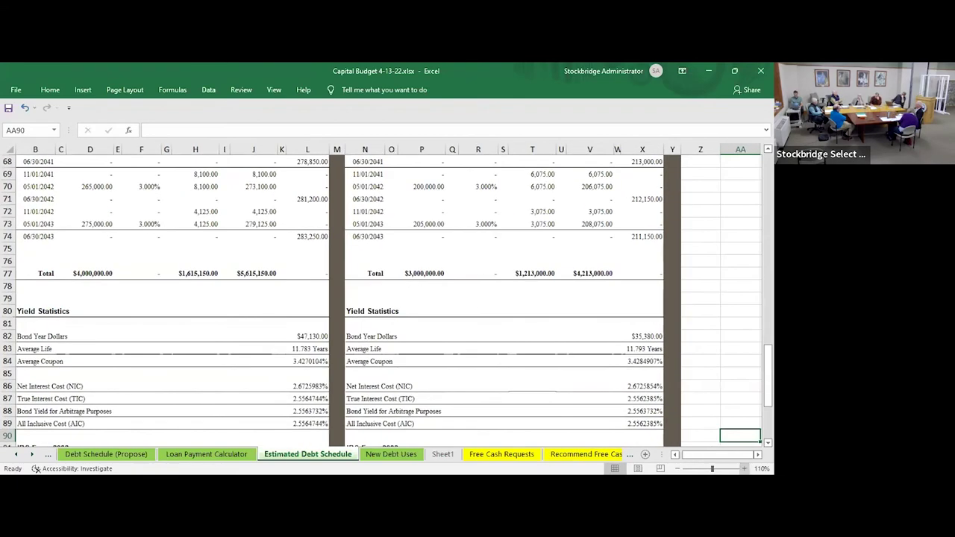
left_click(744, 468)
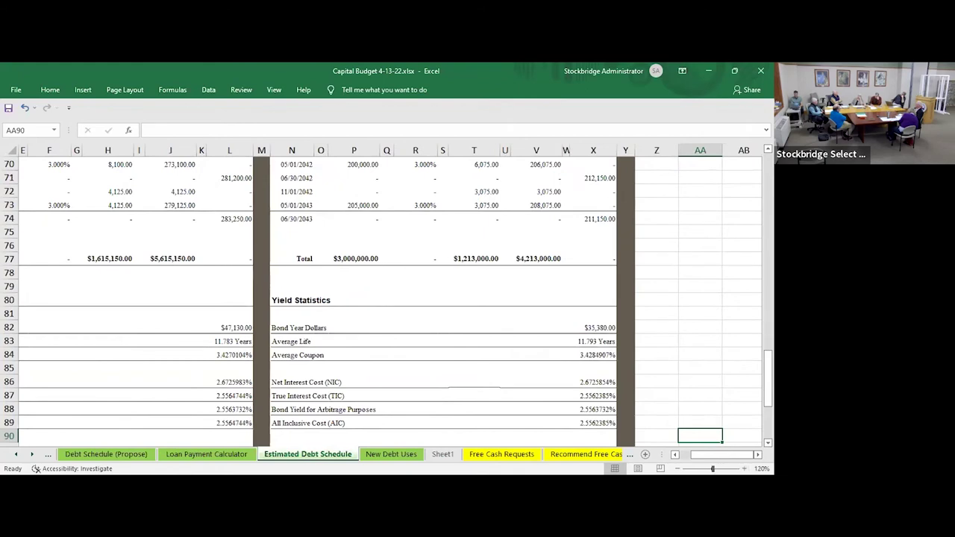
scroll(389, 298, "left", 3)
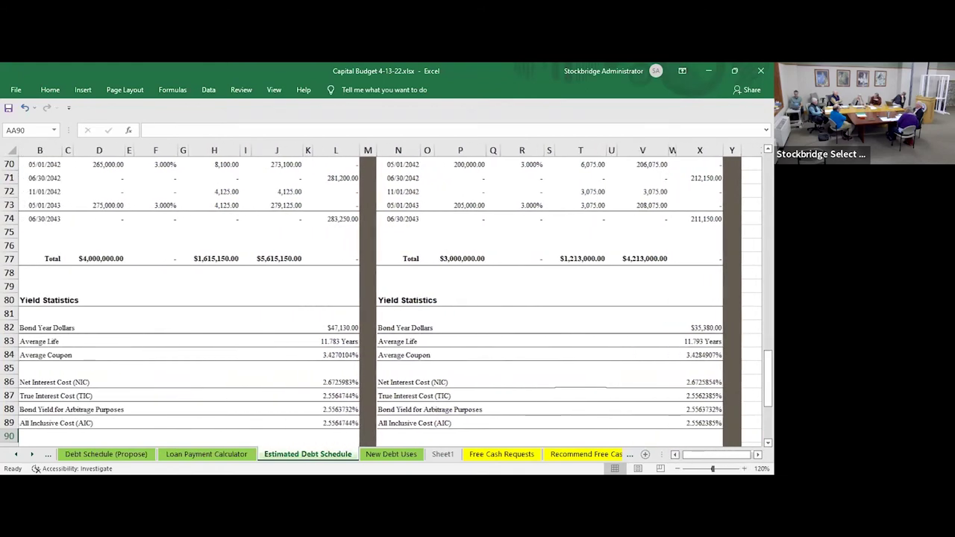
scroll(388, 298, "left", 1)
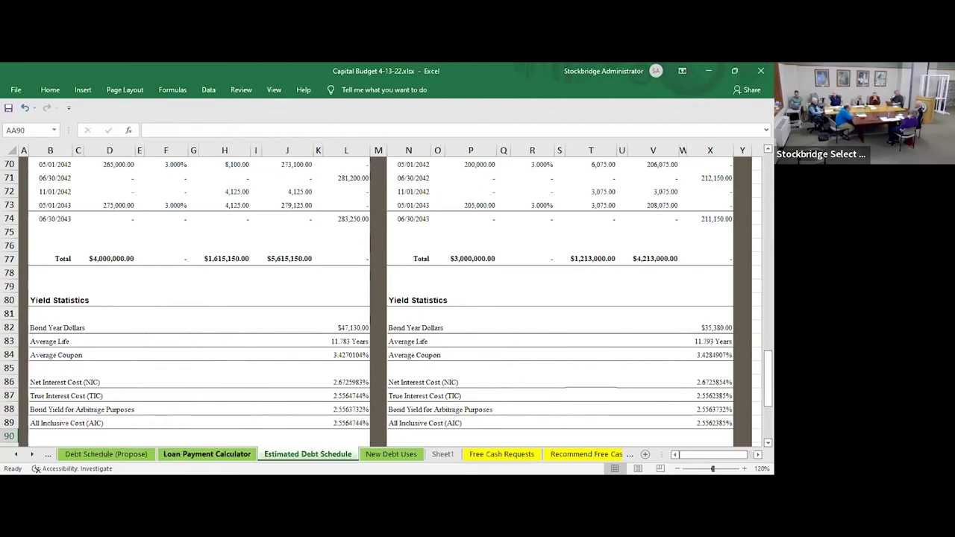
Open the Debt Schedule (Propose) sheet and point out the Capital - Analysis section under the total debt row
left_click(106, 454)
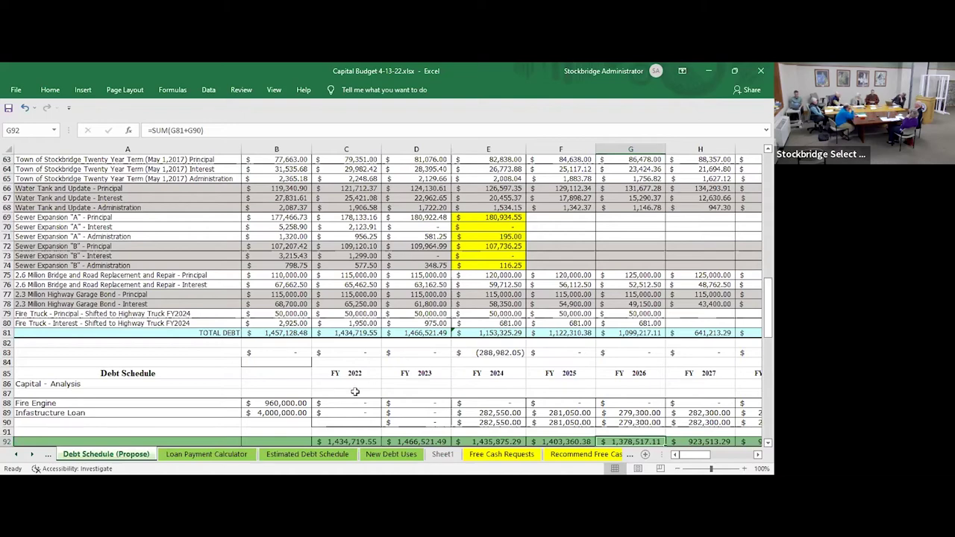
left_click(248, 385)
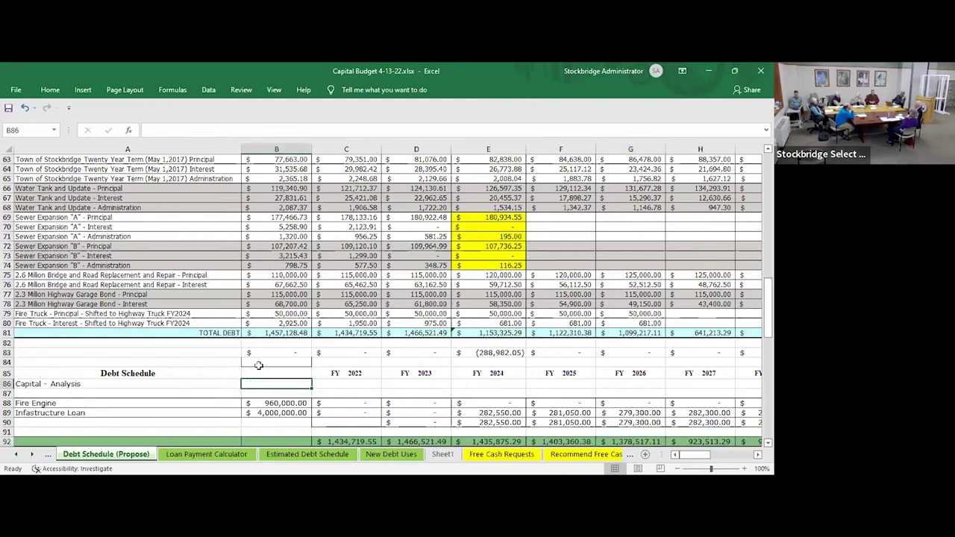
left_click(259, 363)
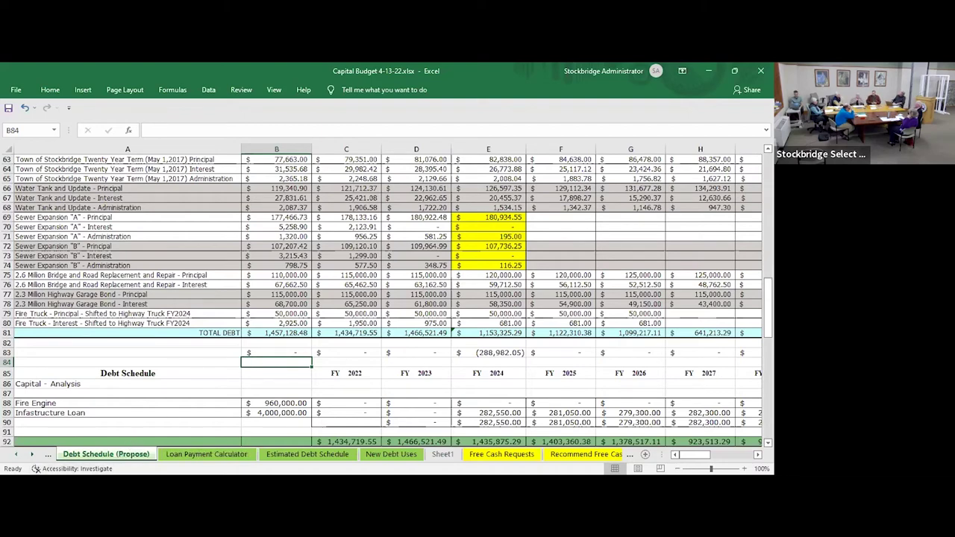
Check the Debt Analysis - Proposed Items sheet and return to the Debt Schedule (Propose) sheet
left_click(15, 454)
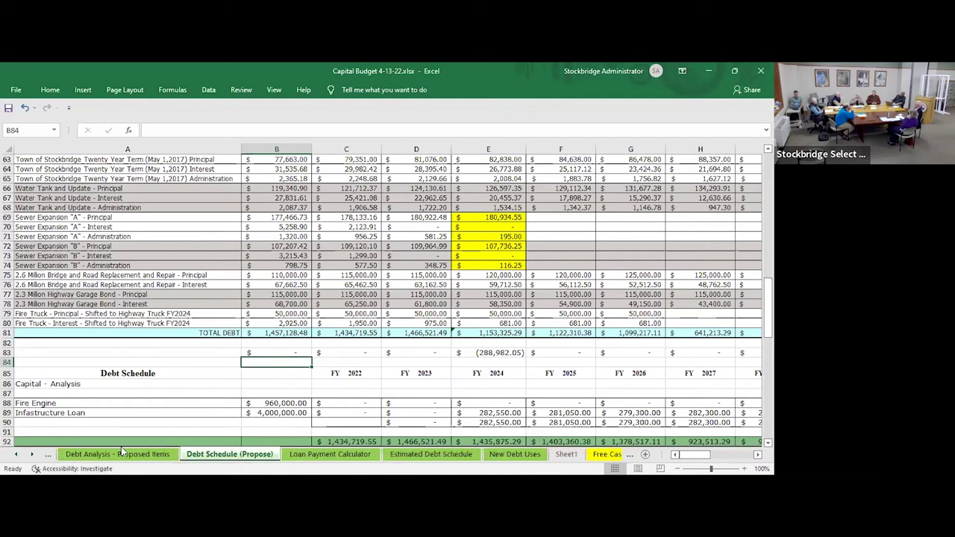
key("ctrl+Page_Up")
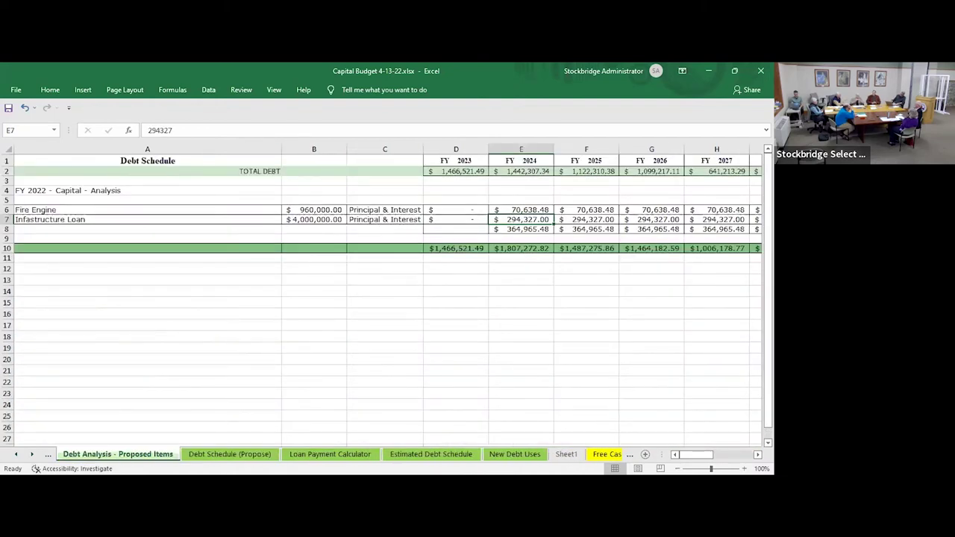
left_click(223, 457)
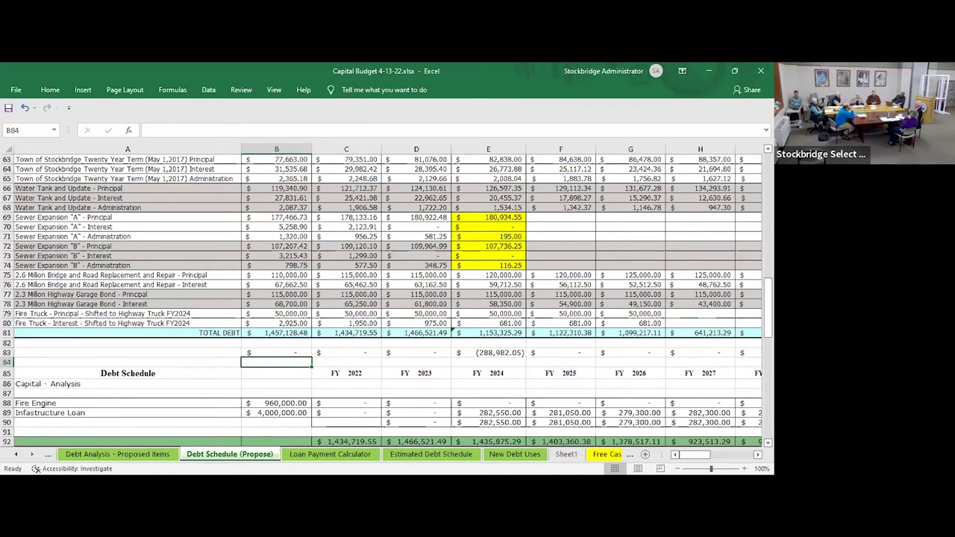
Find and open Sheet1 with the draft borrowing articles, and point out the Option 2 maximum flexibility text box
scroll(336, 455, "right", 5)
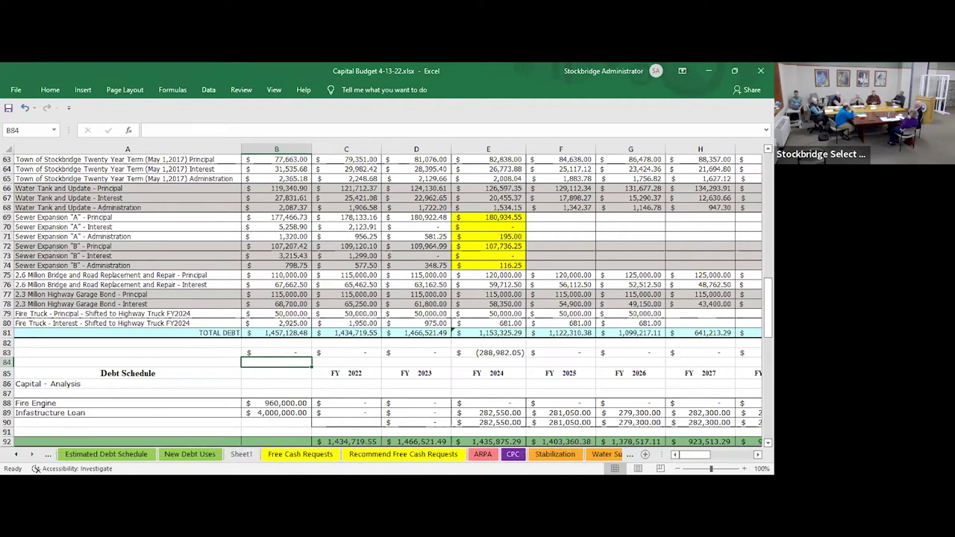
scroll(335, 454, "right", 2)
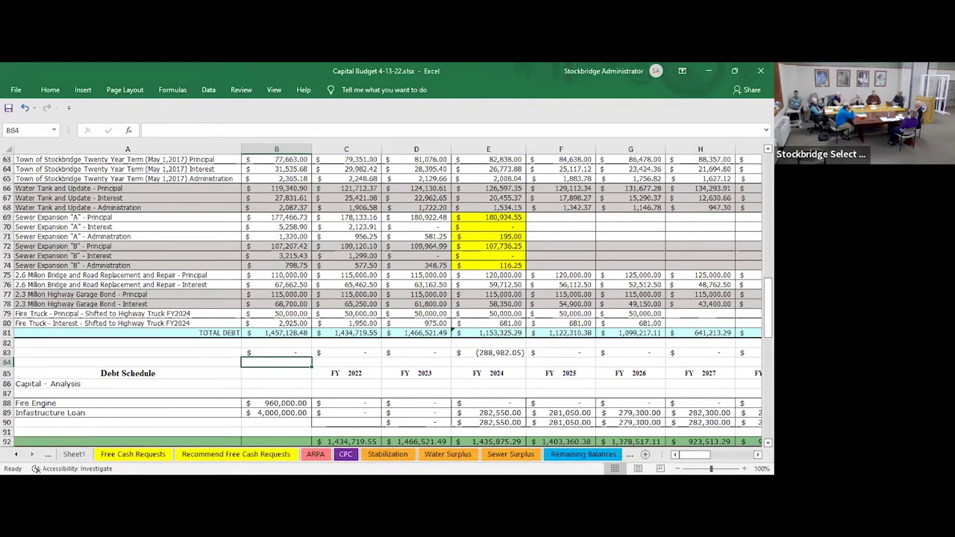
scroll(335, 454, "right", 1)
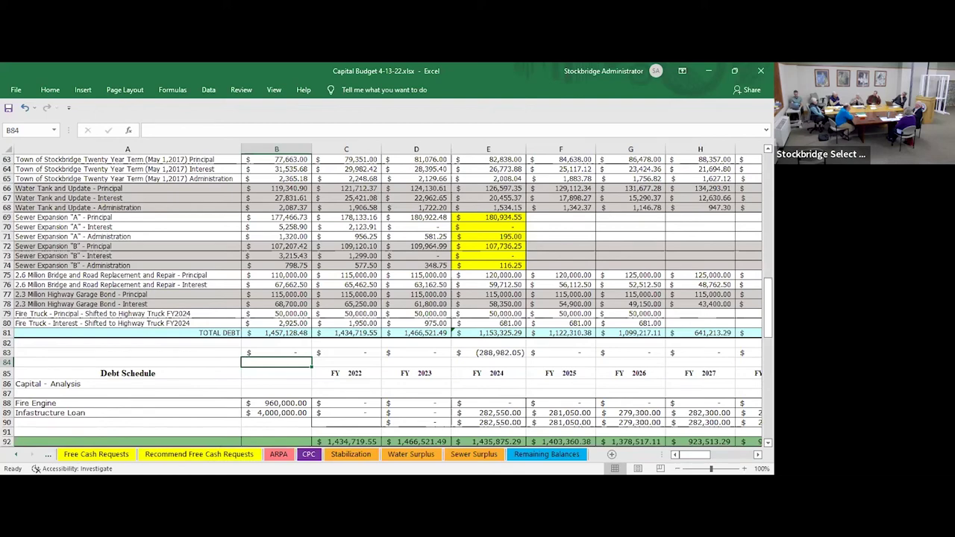
left_click(48, 455)
left_click(140, 455)
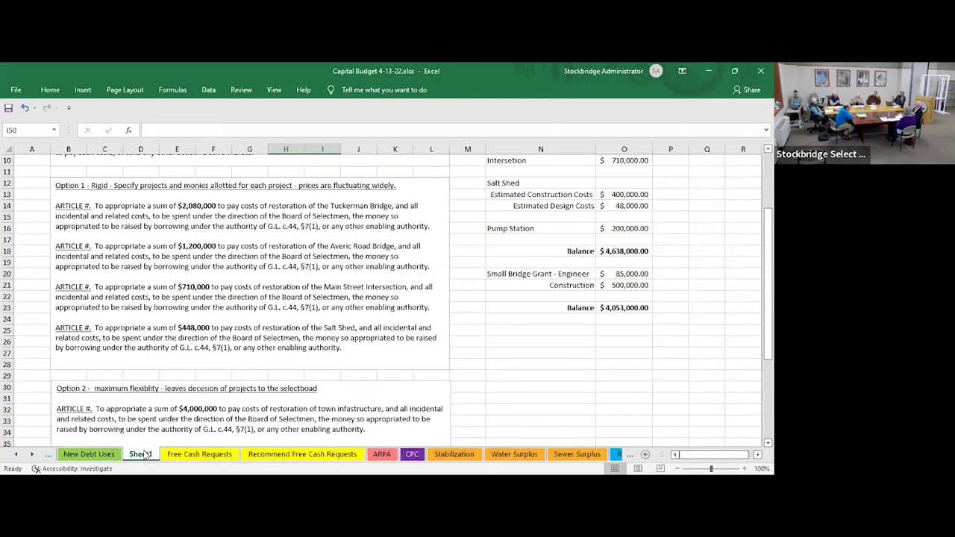
left_click(259, 394)
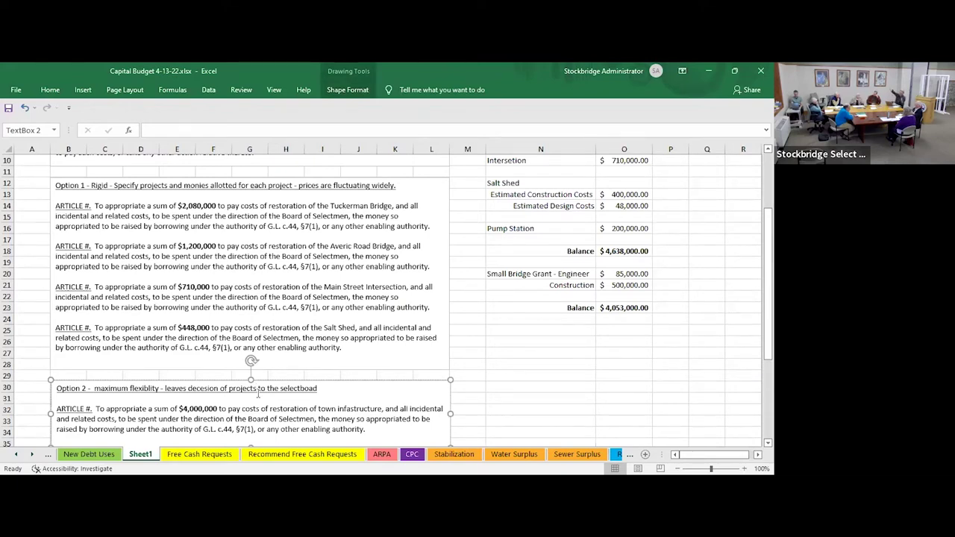
Read down the draft borrowing articles on Sheet1 through the full Option 3 wording, reaching row 45
key("Down")
key("Down")
key("Down")
key("Down")
left_click(475, 432)
scroll(475, 431, "down", 1)
key("Down")
key("Down")
key("Down")
key("Down")
key("Down")
key("Down")
key("Down")
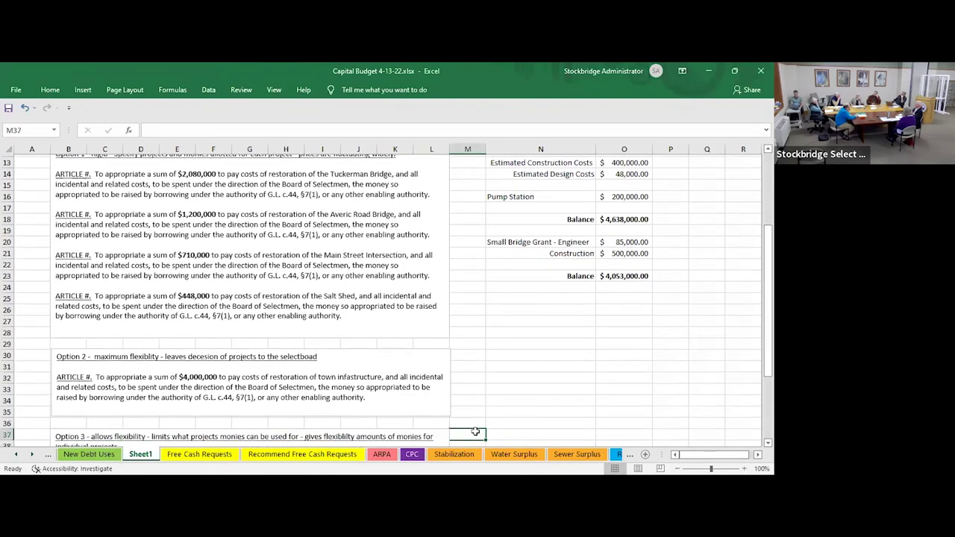
key("Down")
key("Down")
key("Down")
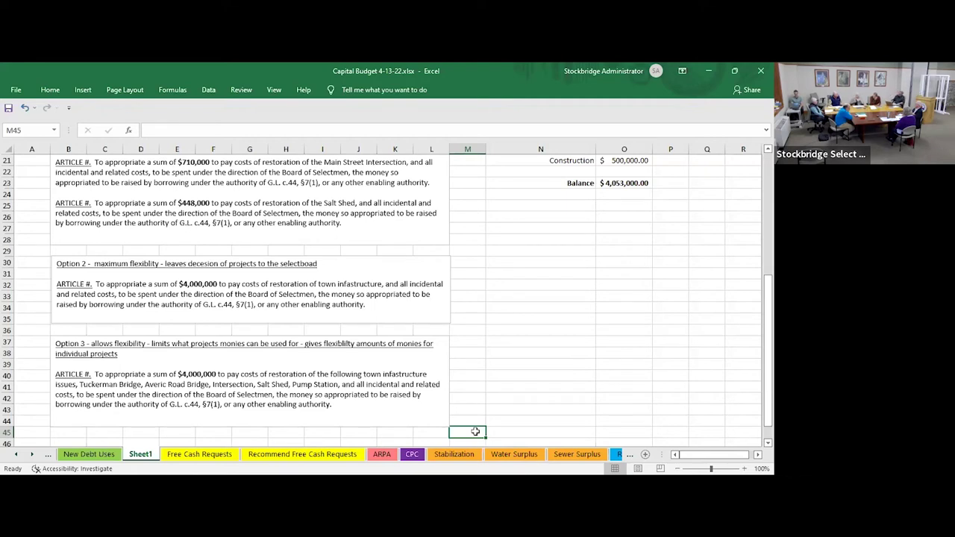
Glance at the Stabilization sheet, and review the Recommend Free Cash Requests sheet down to its TOTAL in row 22
left_click(453, 454)
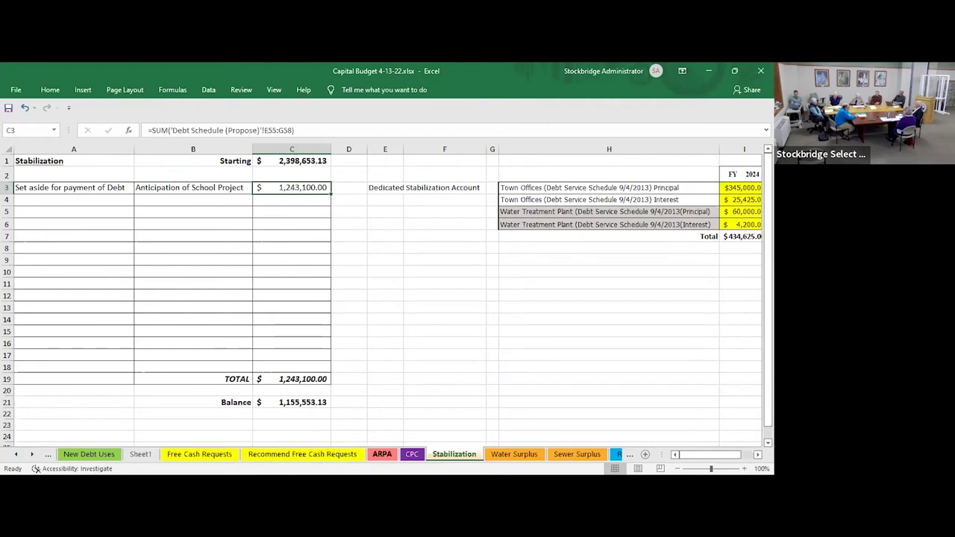
left_click(141, 454)
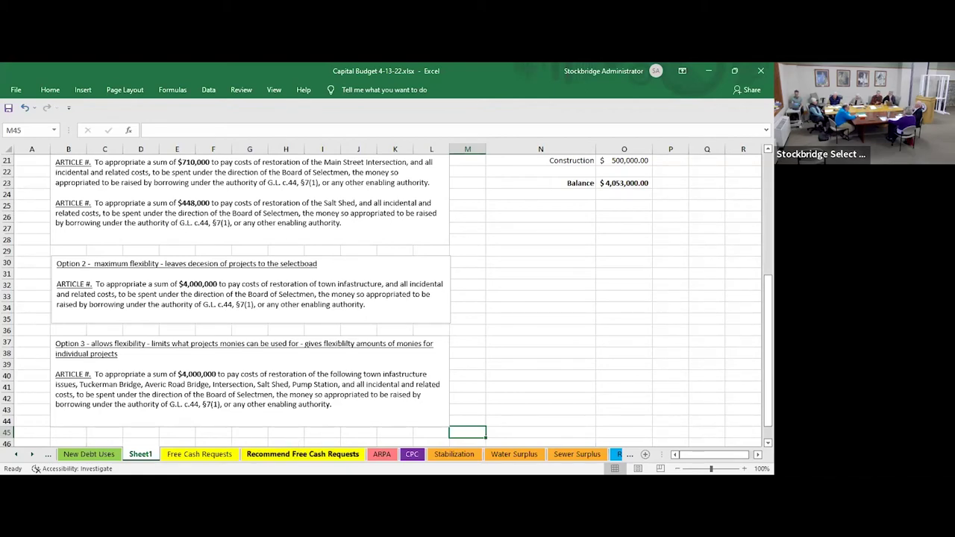
left_click(298, 453)
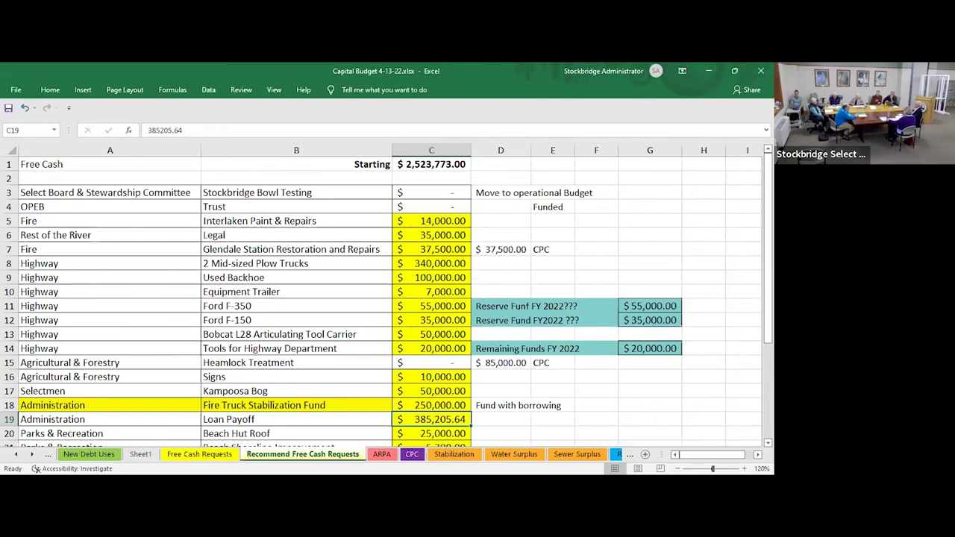
key("Down")
key("Down")
key("Down")
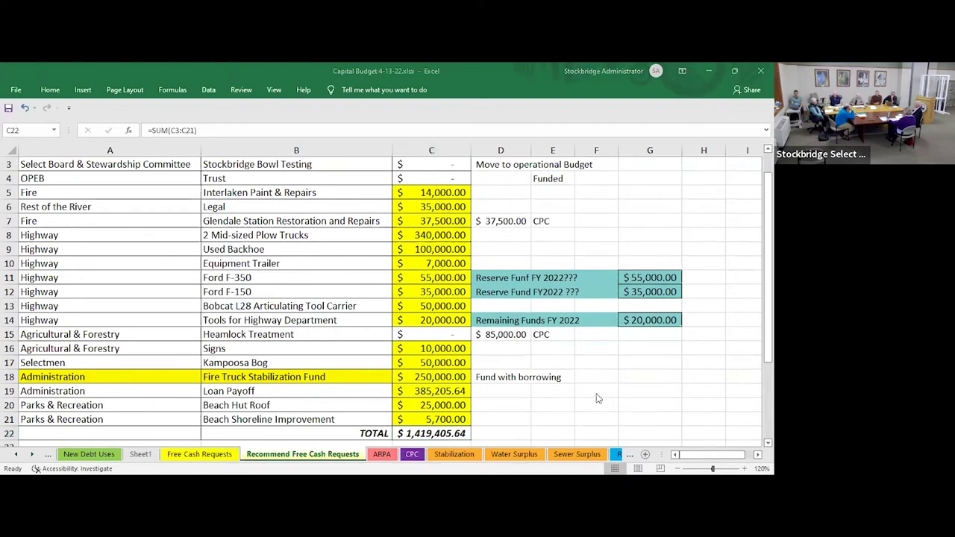
Return to the Stabilization sheet and examine the Town Offices and Water Treatment Plant debt service table across its fiscal-year columns
left_click(454, 454)
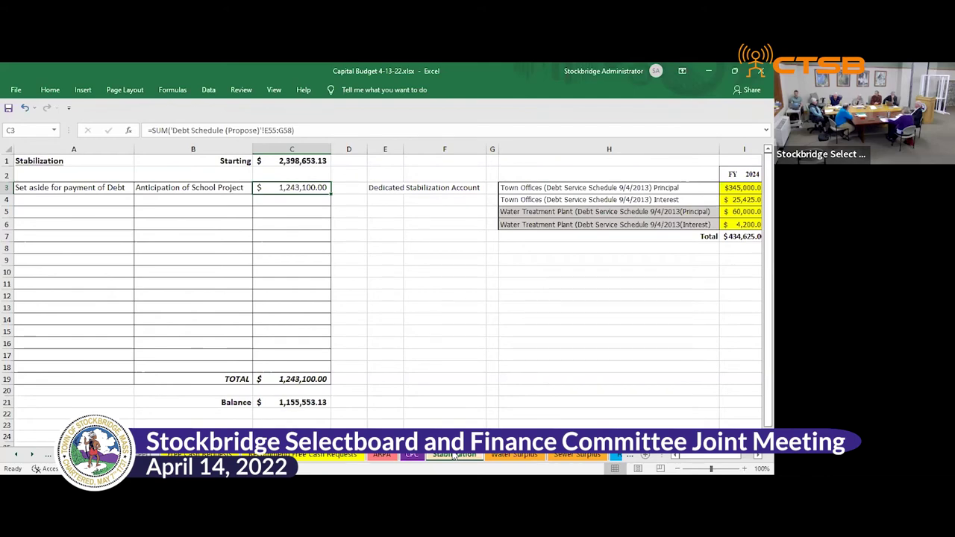
key("Right")
key("Right")
key("Right")
key("Right")
key("Right")
key("Right")
key("Right")
key("Right")
key("Right")
key("Right")
key("Right")
key("Right")
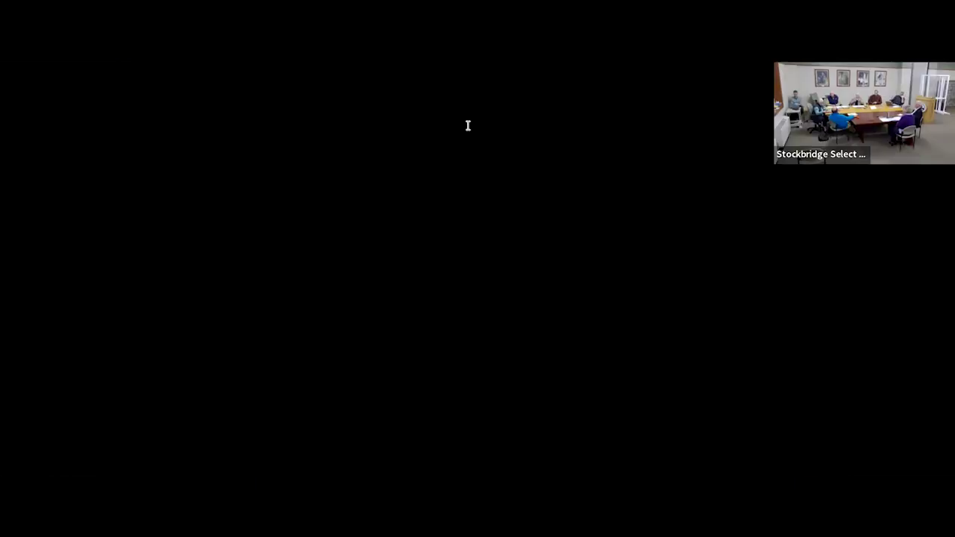
Skim the FY 2023 warrant in Word from its first page through the department list to Articles 12 and 13
key("Down")
key("Down")
key("Down")
key("Down")
key("Down")
key("Down")
key("Down")
key("Down")
key("Down")
key("Down")
key("Down")
key("Down")
key("Down")
key("Down")
key("Down")
key("Down")
key("Down")
key("Down")
key("Down")
key("Down")
key("Down")
key("Down")
key("Down")
key("Down")
key("Down")
key("Down")
key("Down")
key("Down")
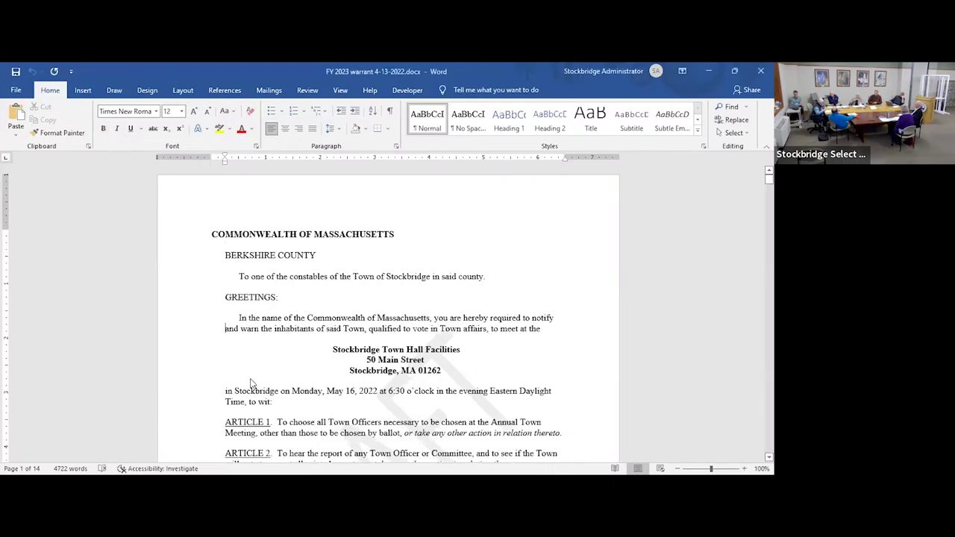
key("Down")
key("Down")
key("Down")
key("Down")
key("Down")
key("Down")
key("Down")
key("Down")
key("Down")
key("Down")
key("Down")
key("Down")
key("Down")
key("Down")
key("Down")
key("Down")
key("Down")
key("Down")
key("Down")
key("Down")
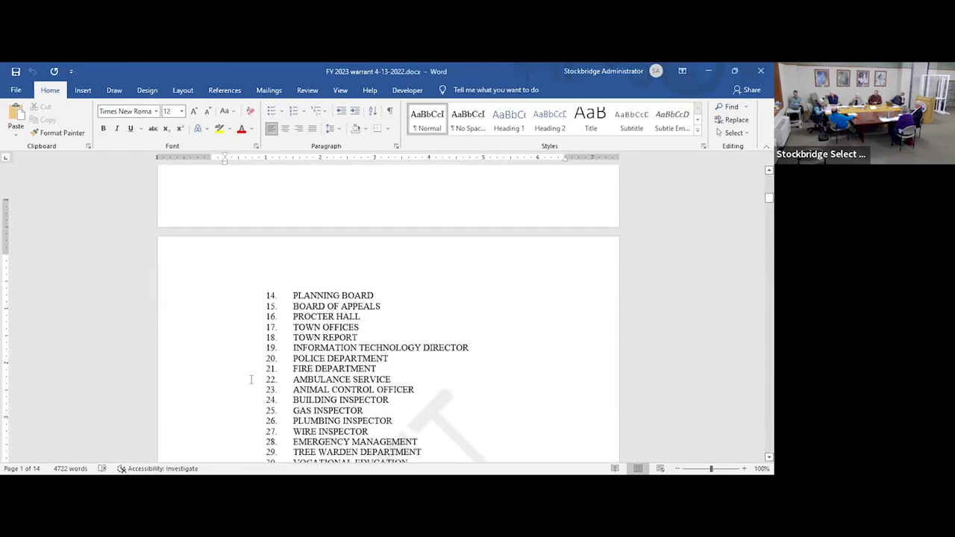
key("Down")
key("Down")
key("Down")
key("Down")
key("Down")
key("Down")
key("Down")
key("Down")
key("Down")
key("Down")
key("Down")
key("Down")
key("Down")
key("Down")
key("Down")
key("Down")
key("Down")
key("Down")
key("Down")
key("Down")
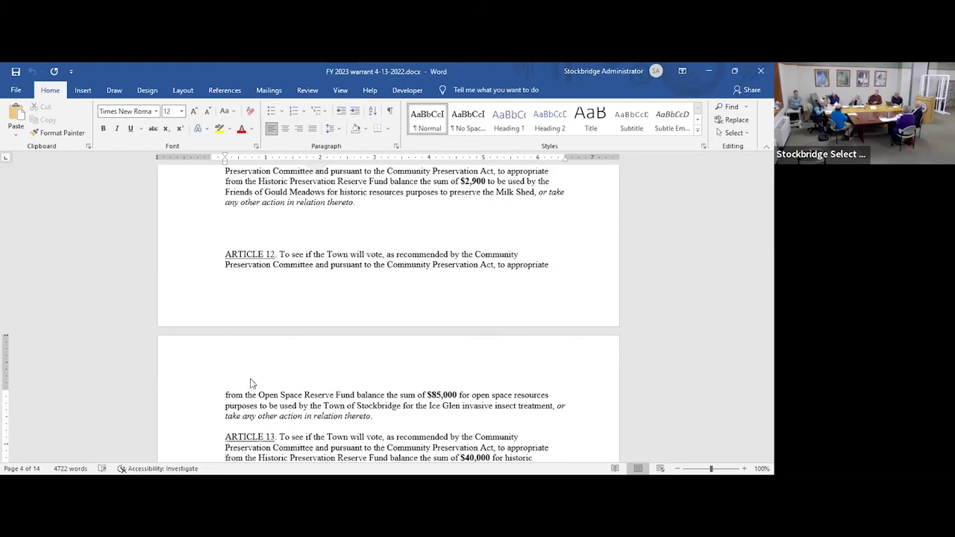
Skim the warrant's funding articles from Article 13 to the highlighted Article 52 and the Article 53 stabilization fund
scroll(250, 383, "down", 1)
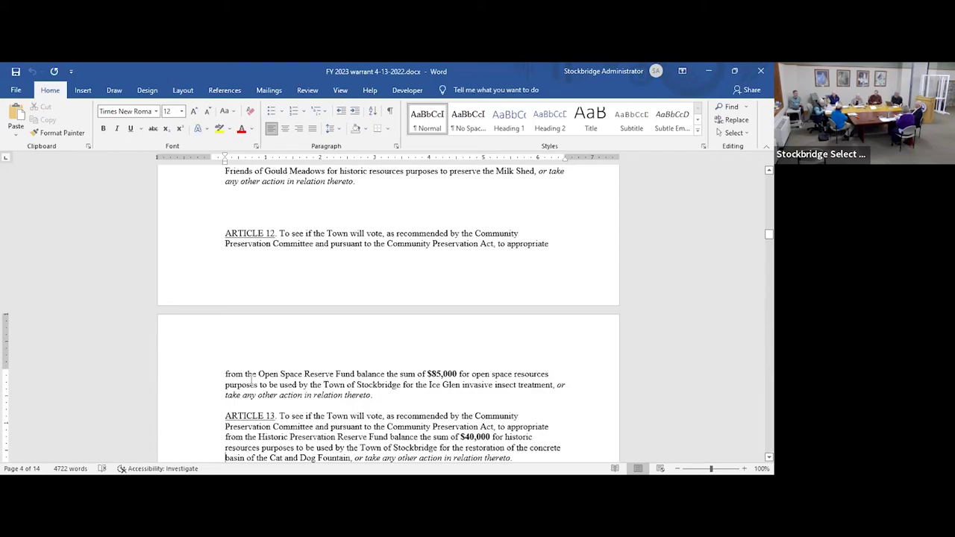
scroll(251, 380, "down", 12)
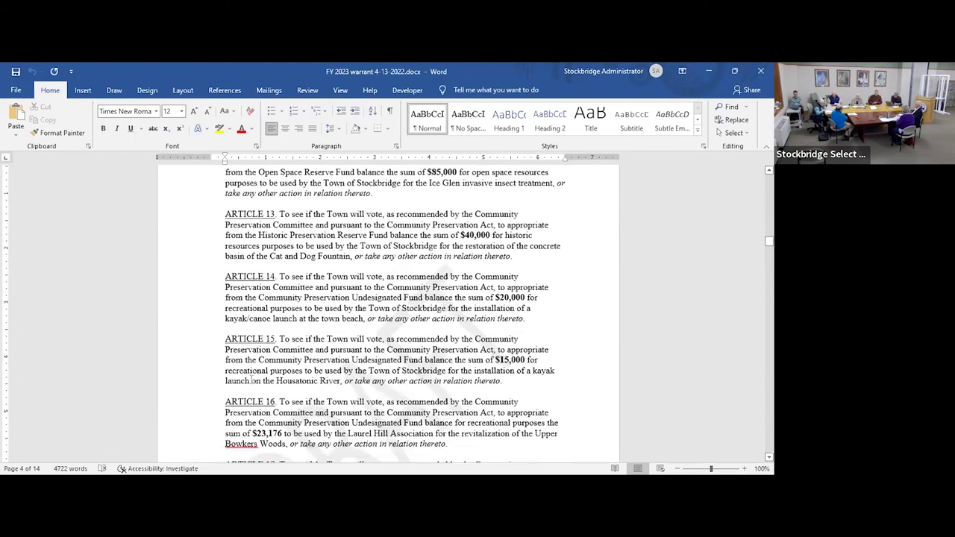
scroll(251, 383, "down", 15)
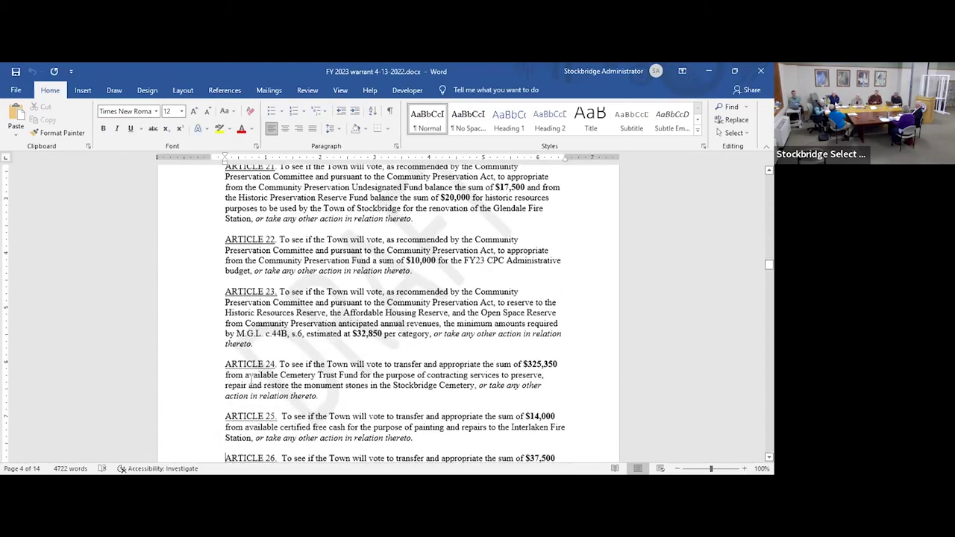
scroll(250, 379, "down", 13)
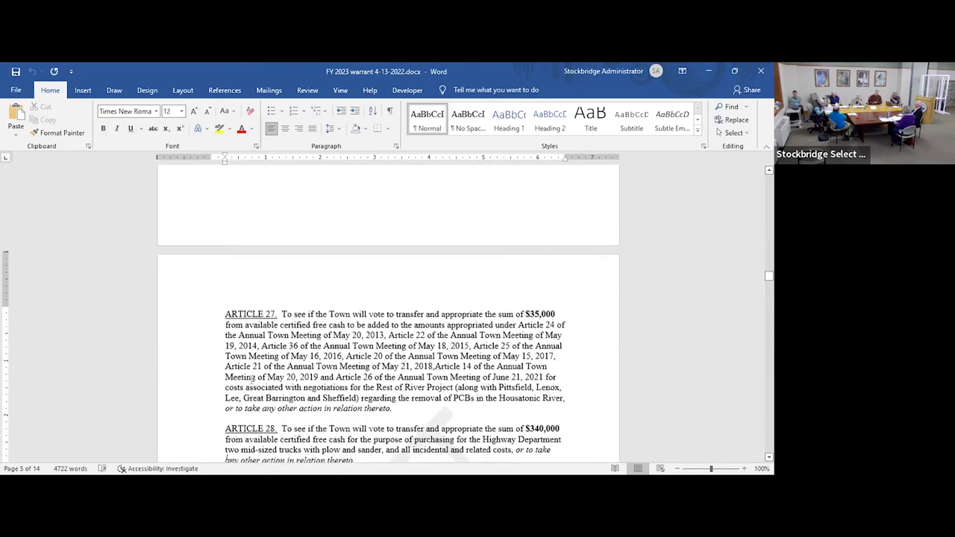
scroll(251, 380, "down", 20)
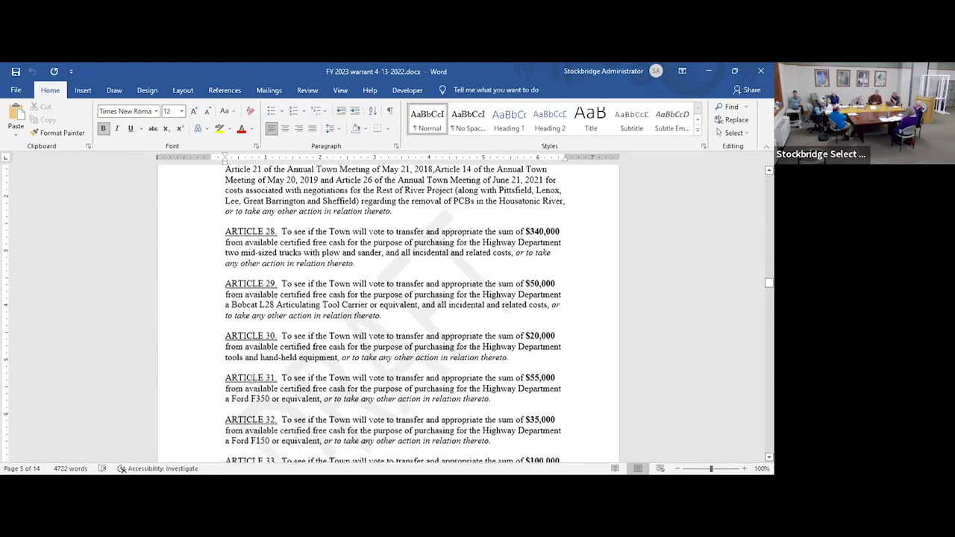
scroll(250, 380, "down", 7)
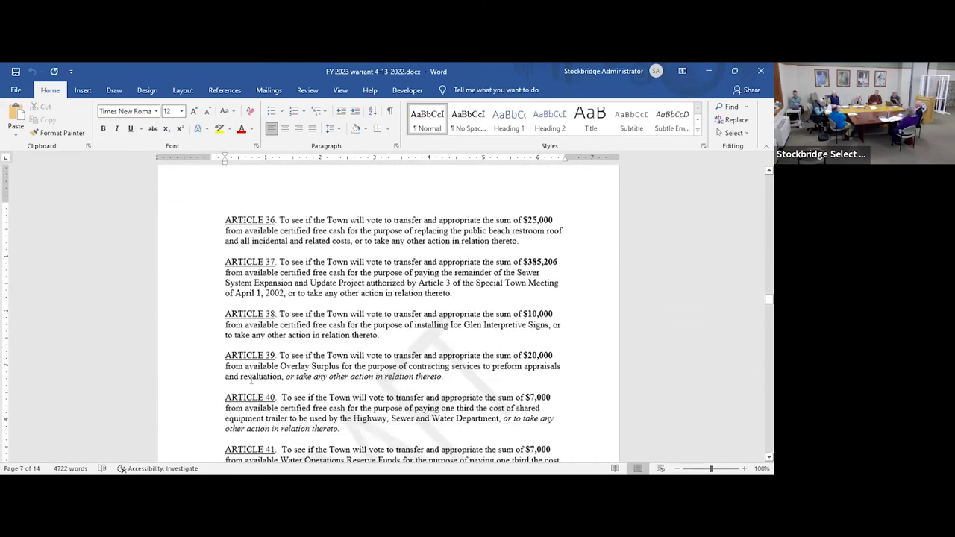
scroll(251, 380, "down", 13)
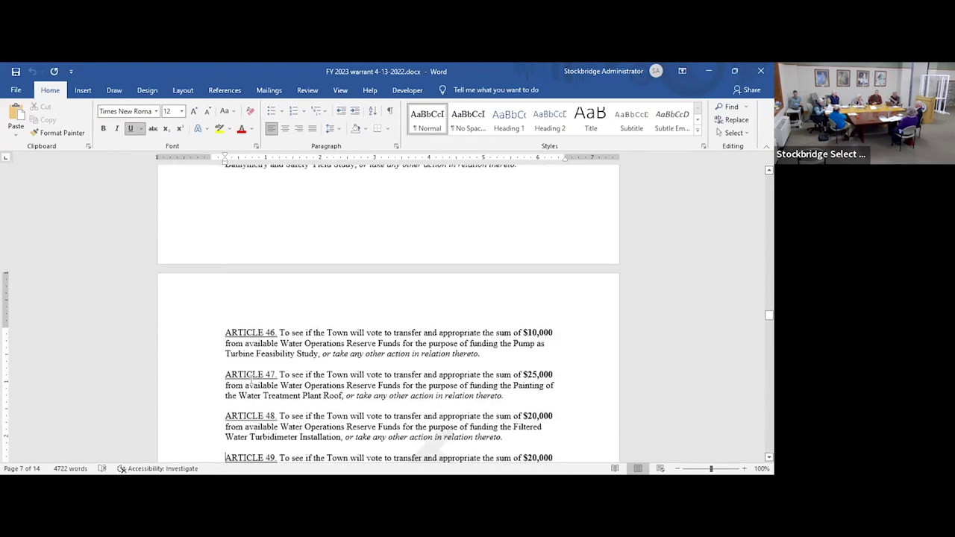
scroll(250, 380, "down", 6)
scroll(251, 379, "down", 4)
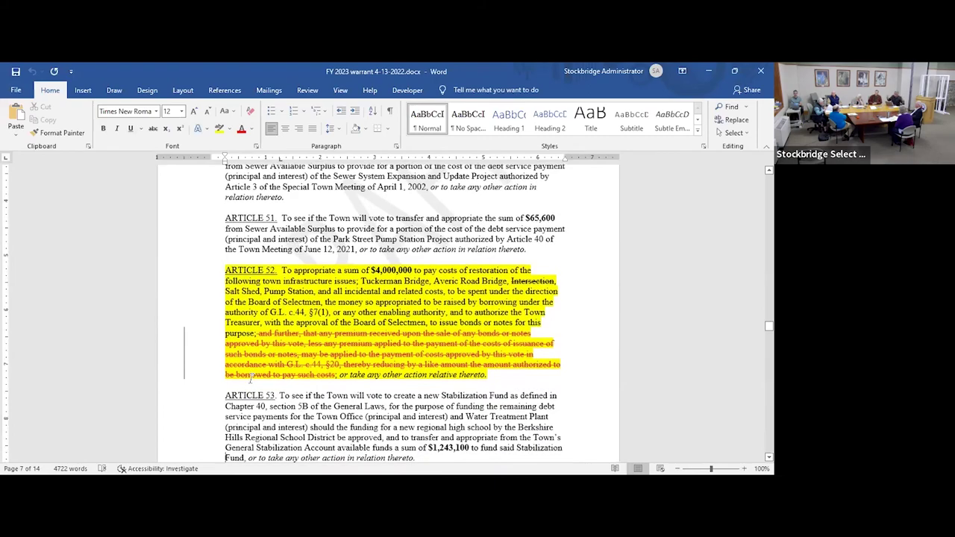
scroll(251, 379, "down", 4)
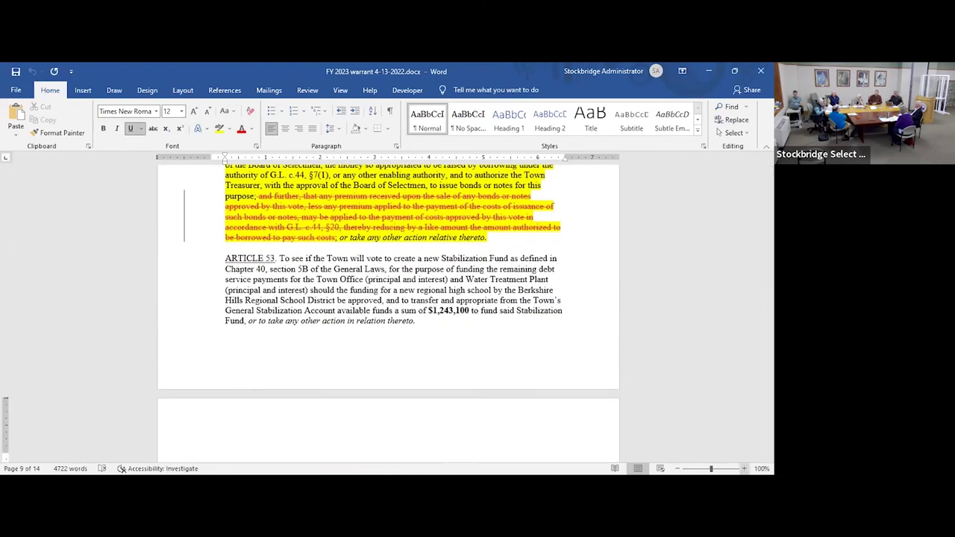
Enlarge the document to 160% and examine the full Article 52 wording for the $4,000,000 infrastructure borrowing
scroll(388, 298, "up", 4, "ctrl")
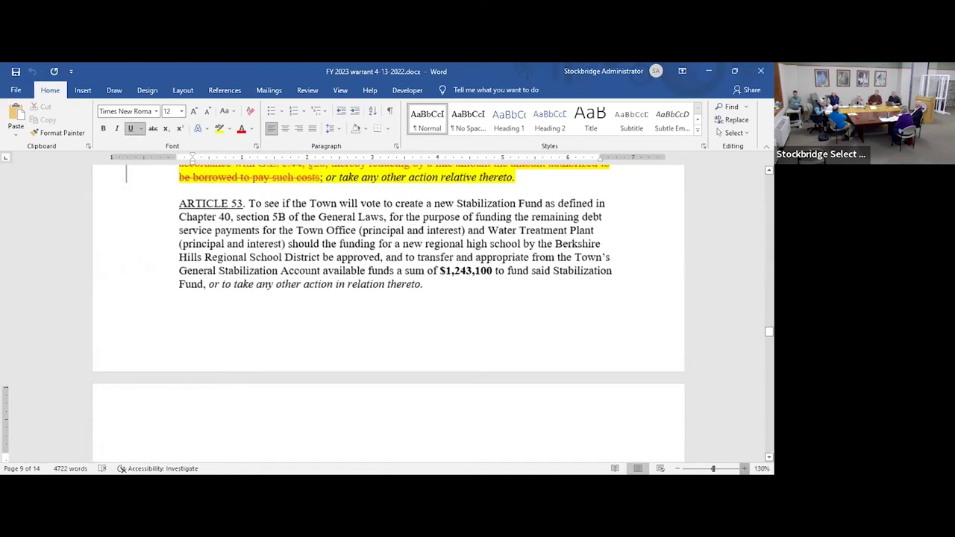
scroll(387, 298, "up", 2, "ctrl")
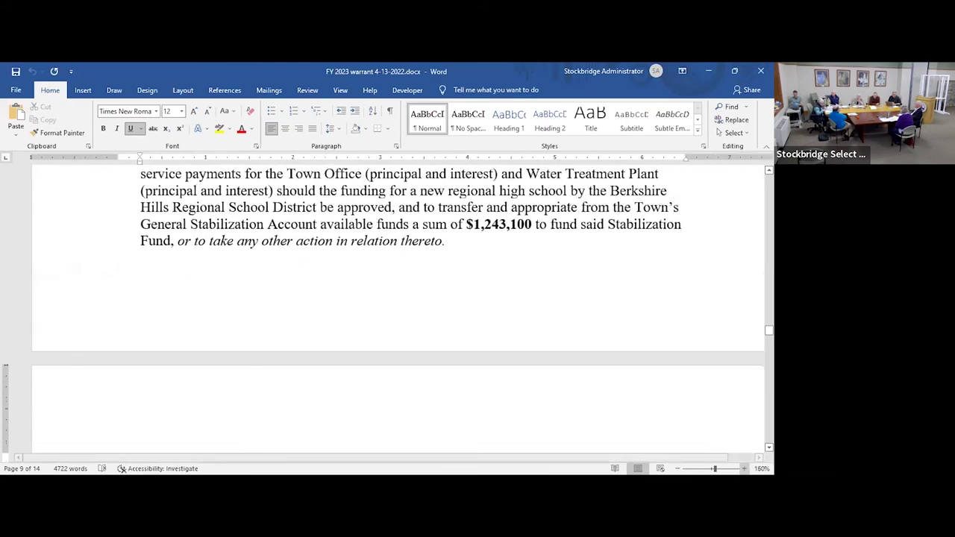
scroll(387, 298, "up", 4)
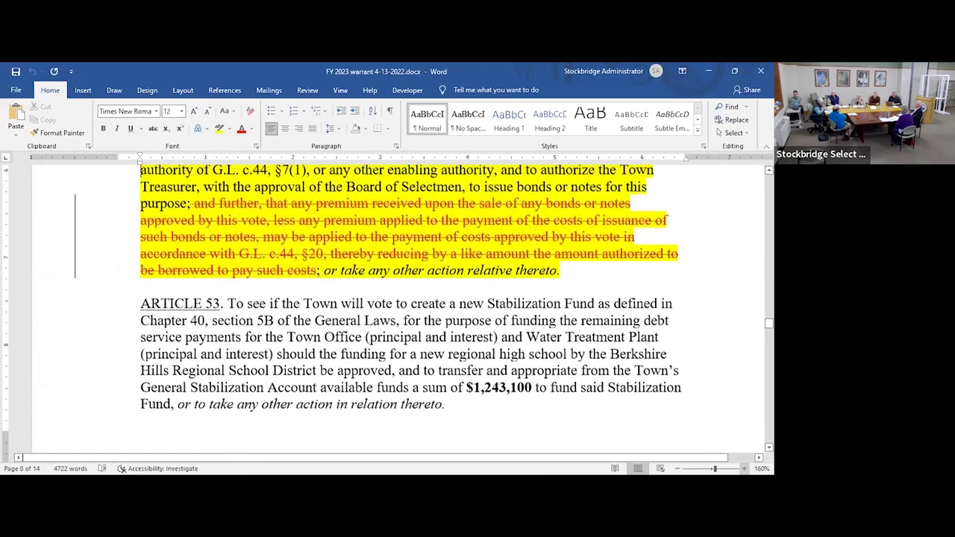
scroll(388, 298, "up", 4)
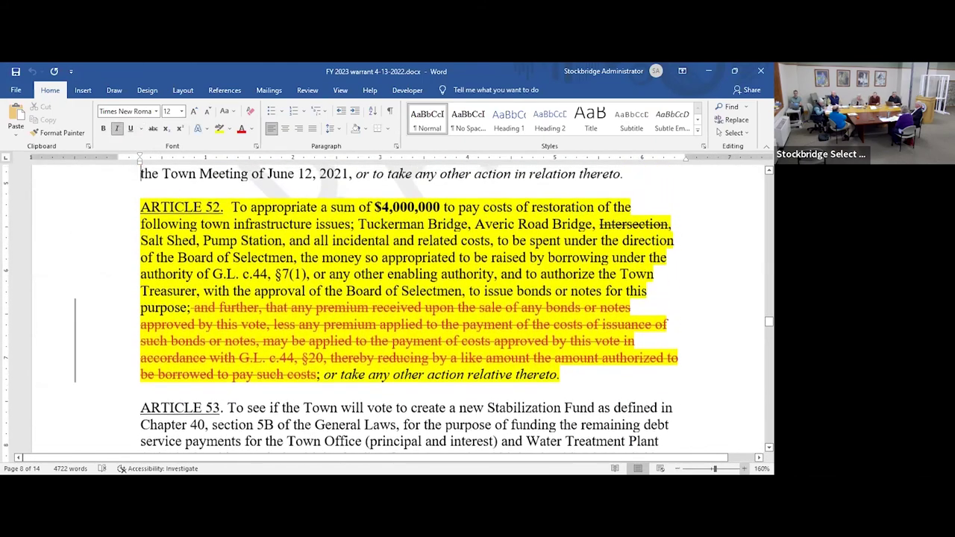
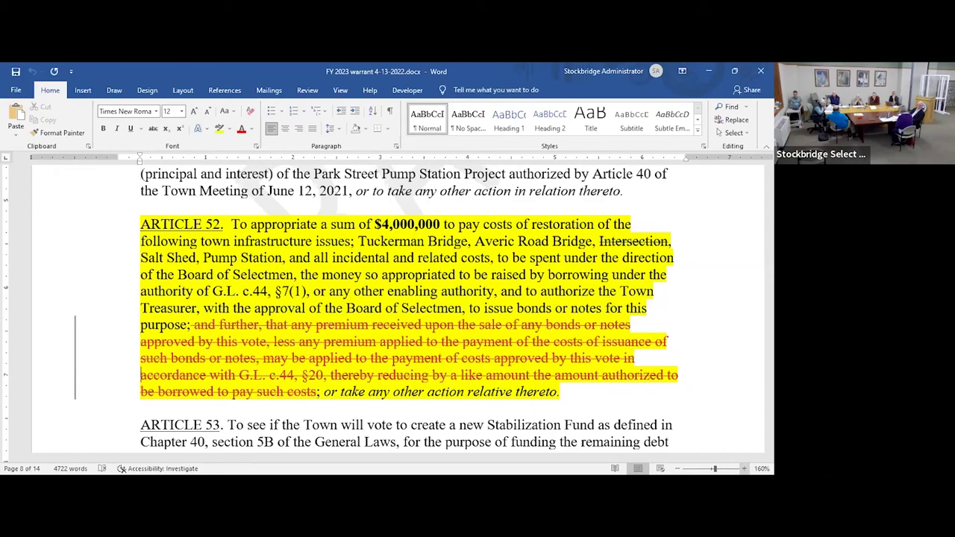
Review the three alternative Article 54 wordings for funding the fire engine
scroll(410, 306, "down", 10)
scroll(410, 306, "down", 5)
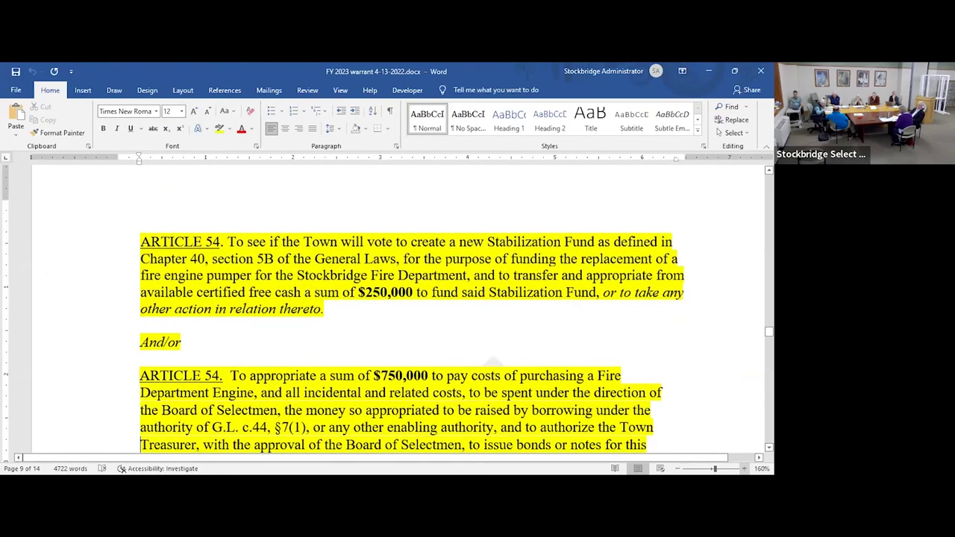
scroll(410, 306, "down", 5)
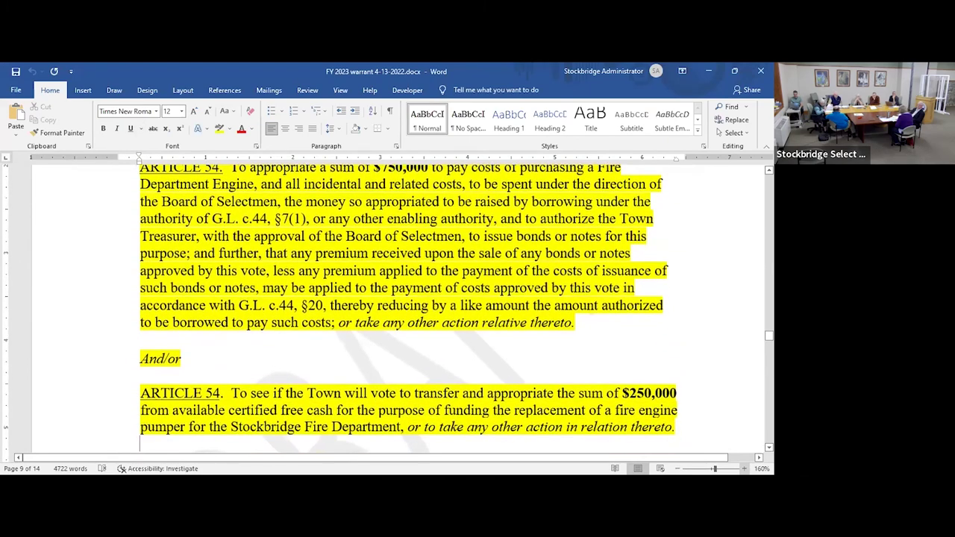
key("Return")
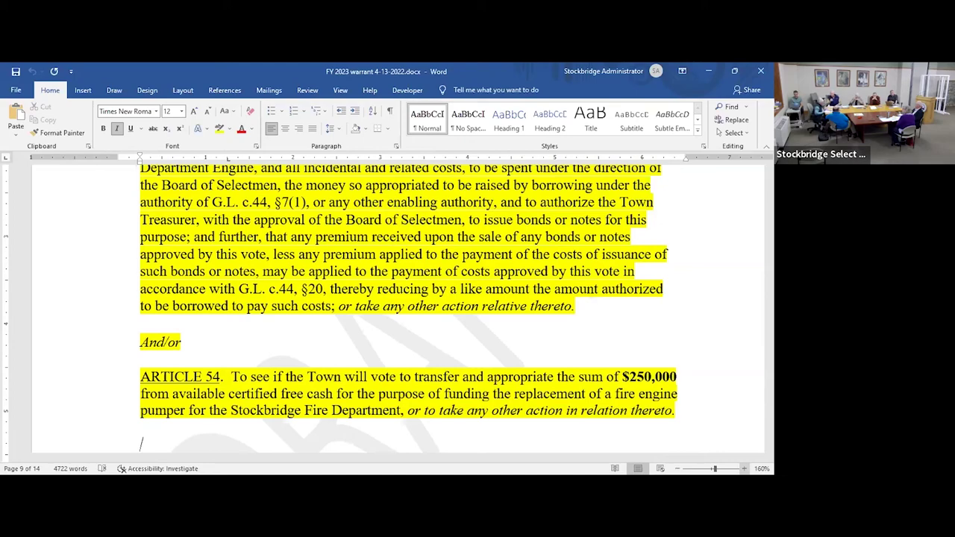
Look ahead through Article 55 to Article 57, and return to examine Article 56 on the $1,500,000 school district borrowing
key("Down")
key("Down")
key("Down")
key("Down")
key("Down")
key("Down")
key("Down")
key("Down")
key("Down")
key("Down")
key("Down")
key("Down")
key("Down")
key("Down")
key("Down")
key("Down")
key("Down")
key("Down")
key("Down")
key("Down")
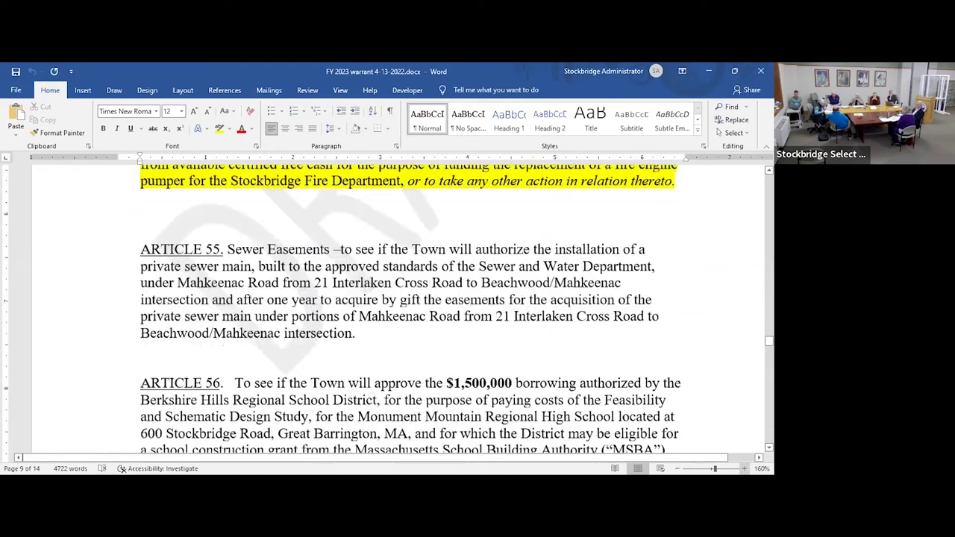
key("Down")
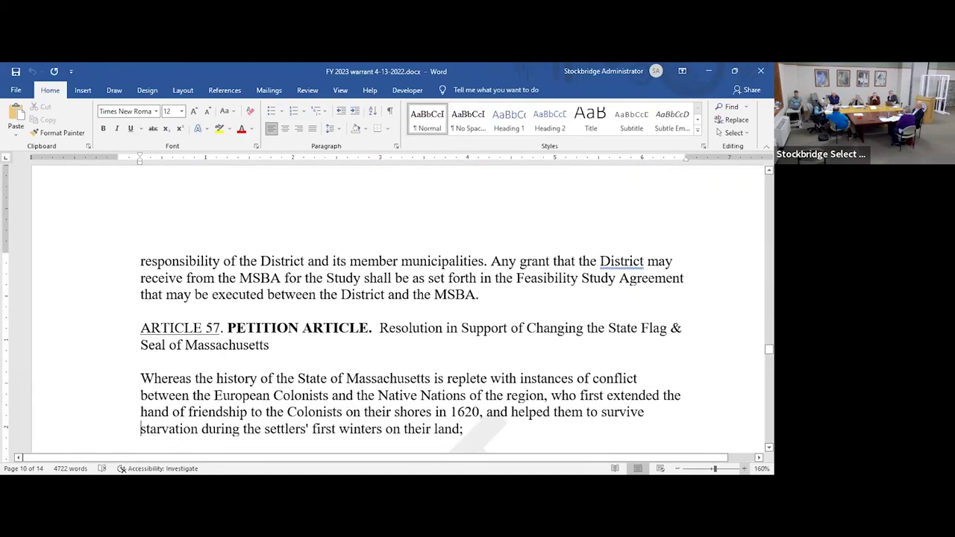
key("Up")
key("Up")
key("Up")
key("Up")
key("Up")
key("Up")
key("Up")
key("Up")
key("Up")
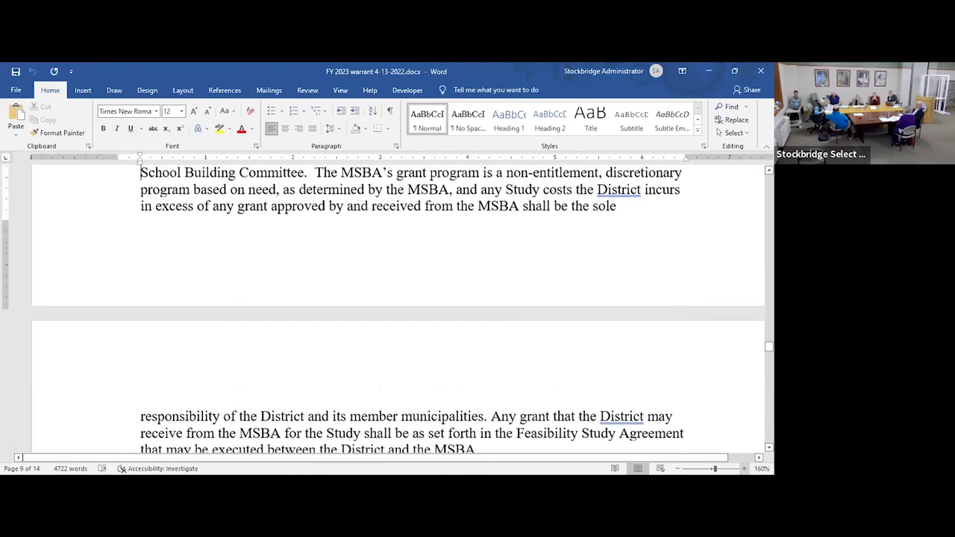
key("Up")
key("Up")
key("Up")
key("Up")
key("Up")
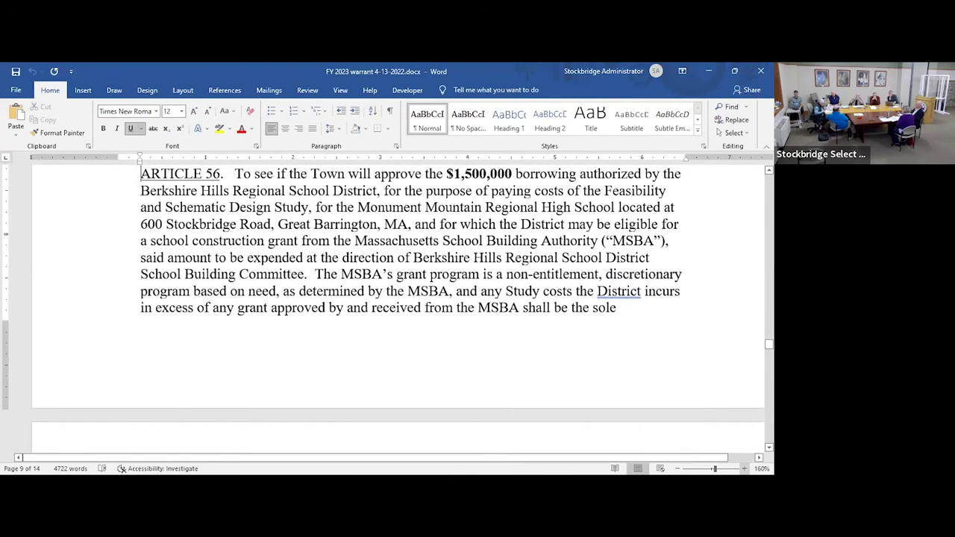
key("Up")
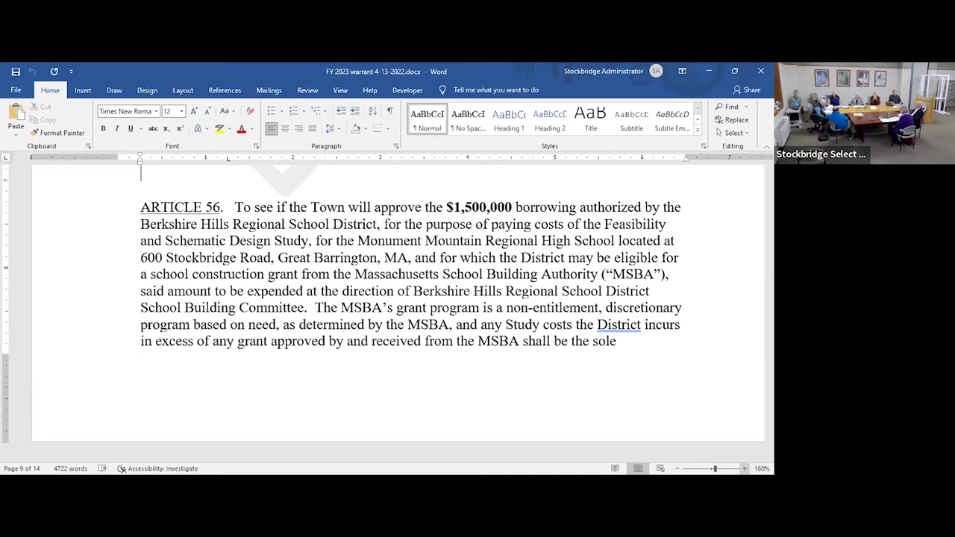
Go back through the Article 54 options to review the Article 53 stabilization fund wording
scroll(397, 313, "up", 5)
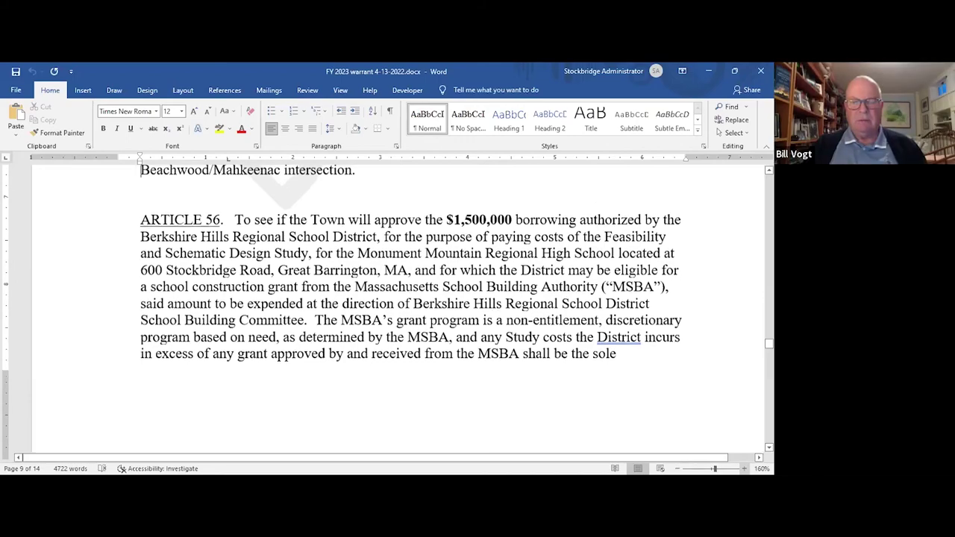
scroll(398, 309, "up", 12)
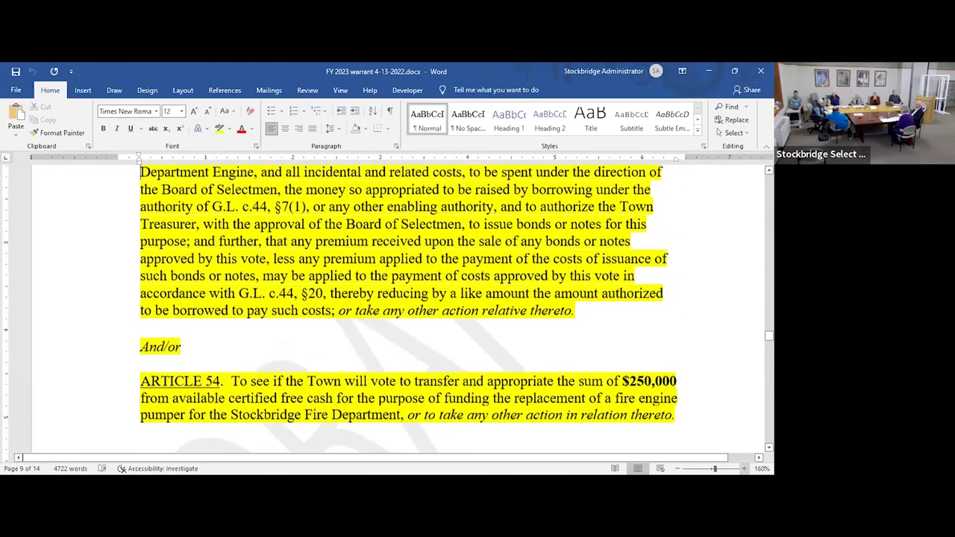
scroll(398, 309, "up", 4)
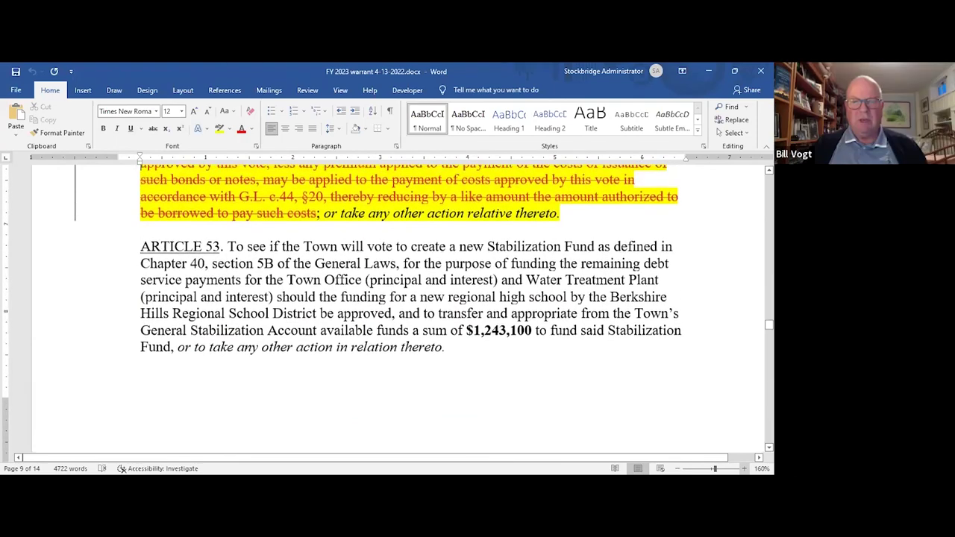
scroll(397, 309, "up", 3)
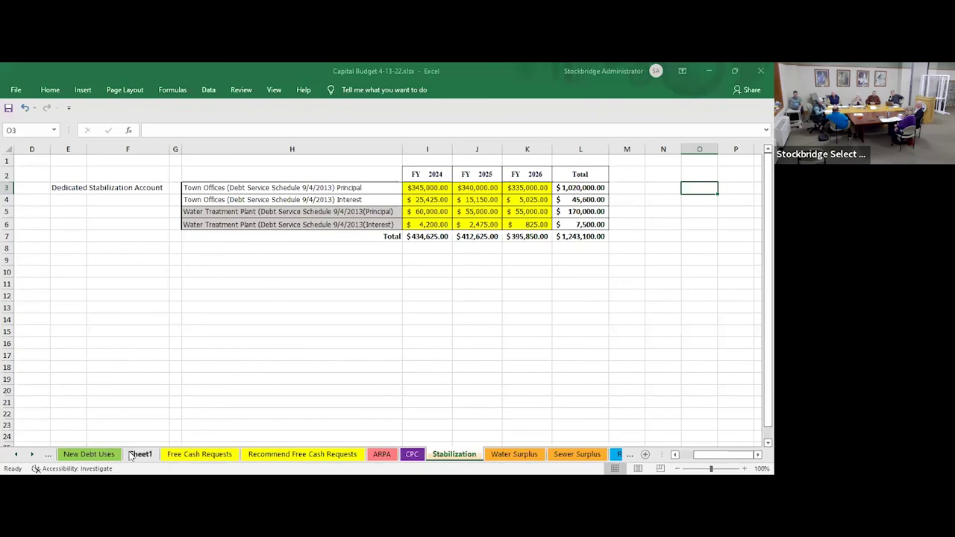
Switch to the Capital Budget workbook in Excel and set the intersection amount on the New Debt Uses sheet to 750000
left_click(139, 454)
left_click(89, 454)
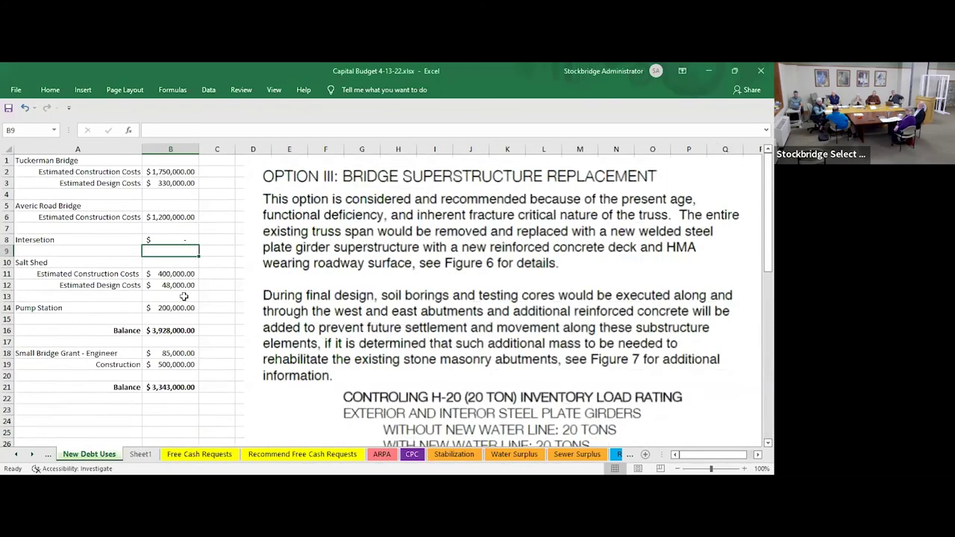
left_click(181, 240)
type("7")
type("50,")
type("0000")
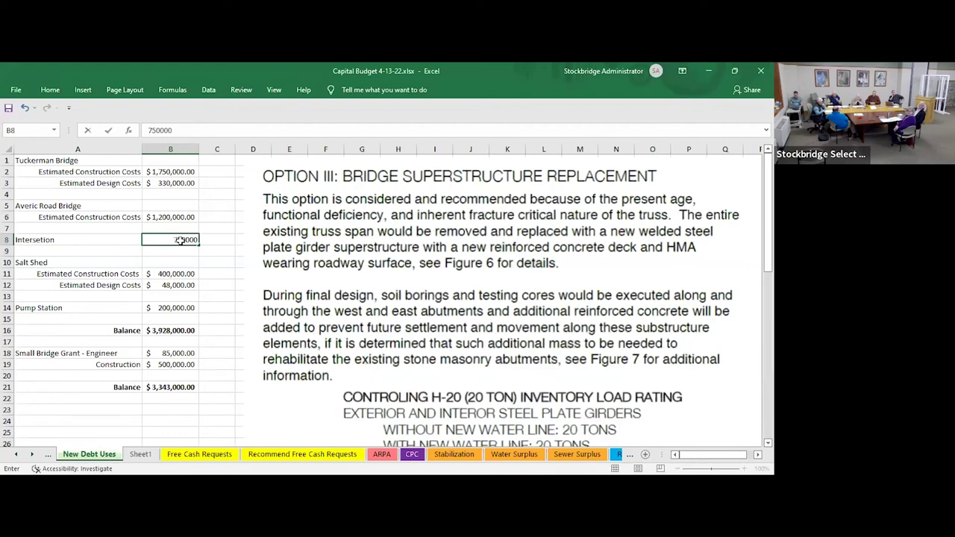
key("Return")
Relabel the intersection row in A8 as Fire, and go to the first Balance total in B16
key("Left")
key("Up")
type("Fire")
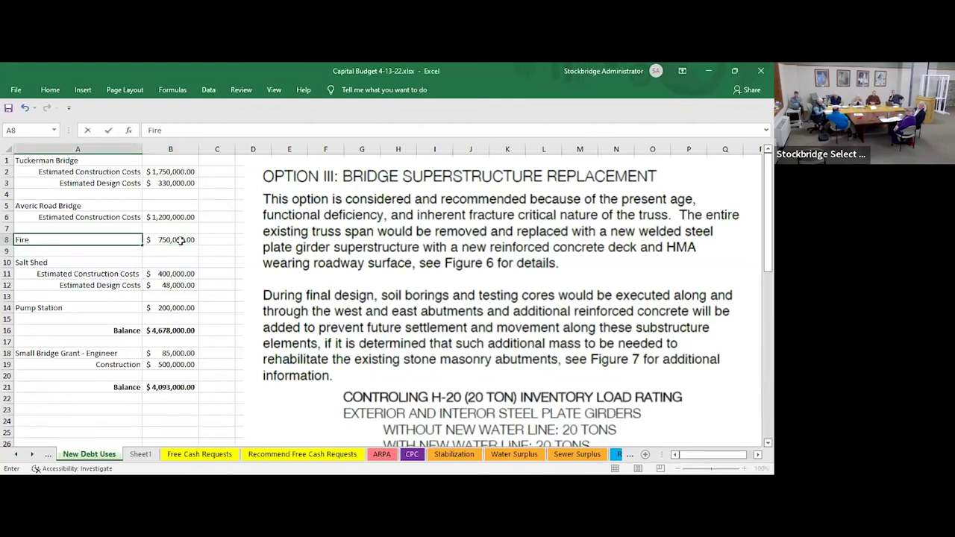
key("Return")
key("Return")
key("Down")
key("Down")
key("Down")
key("Down")
key("Down")
key("Down")
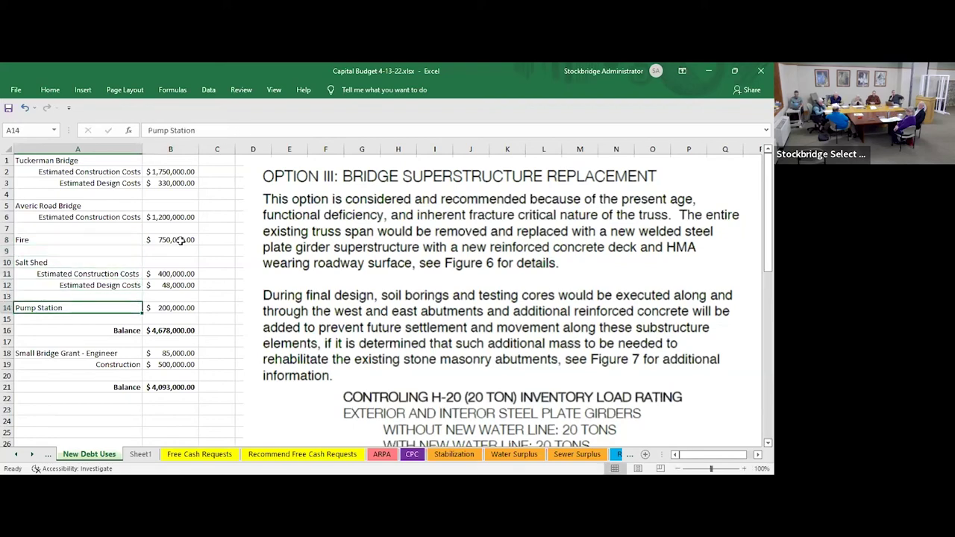
key("Right")
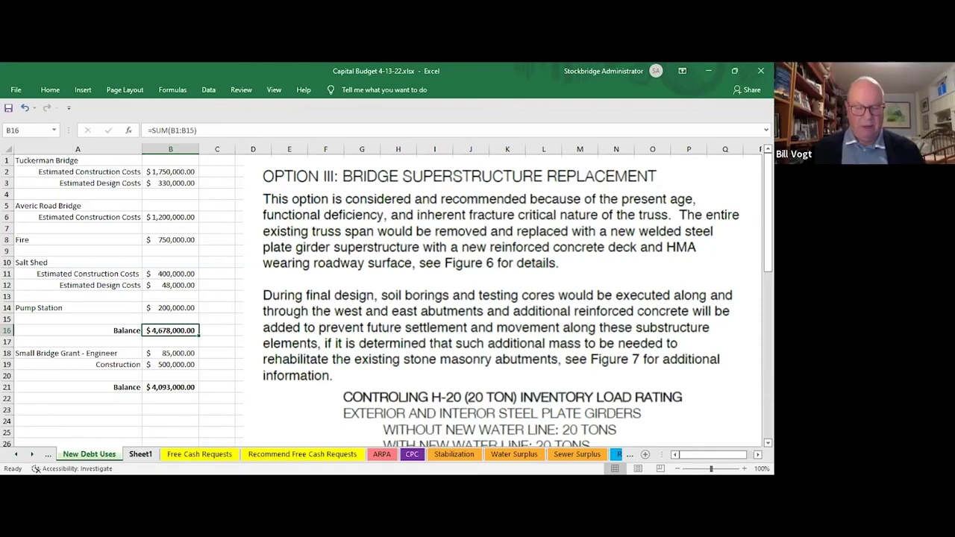
Glance at Sheet1 and the Free Cash Requests sheet, and open the Capital Requests sheet
key("ctrl+Page_Down")
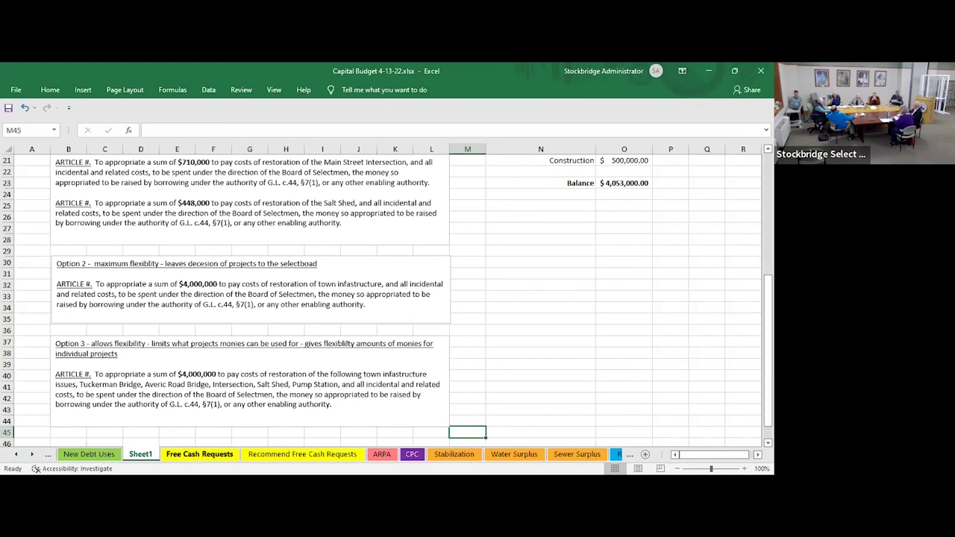
left_click(177, 453)
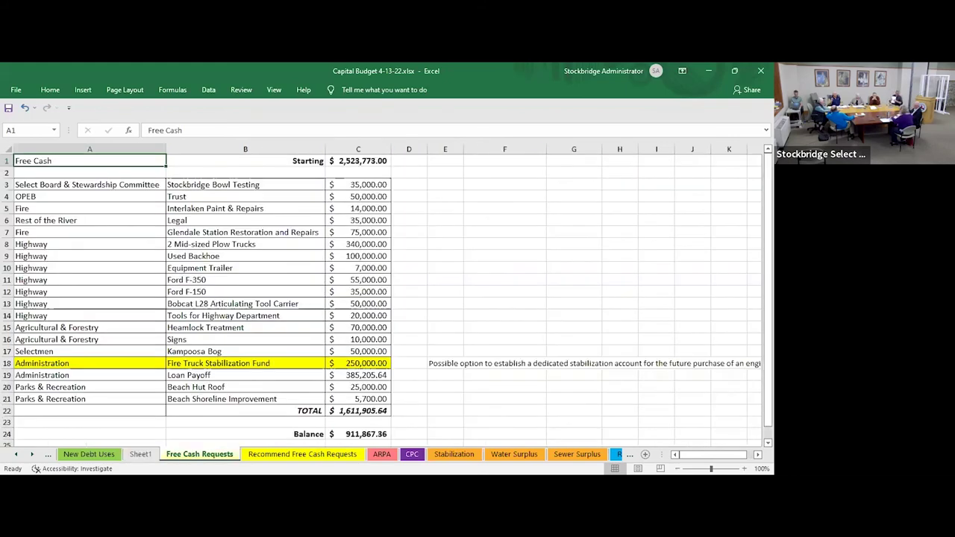
left_click(16, 453)
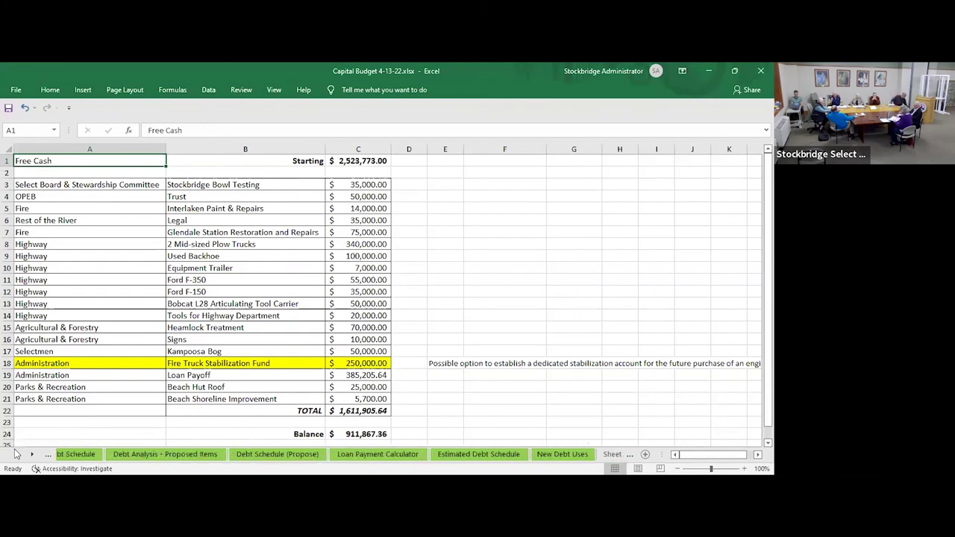
left_click(91, 454)
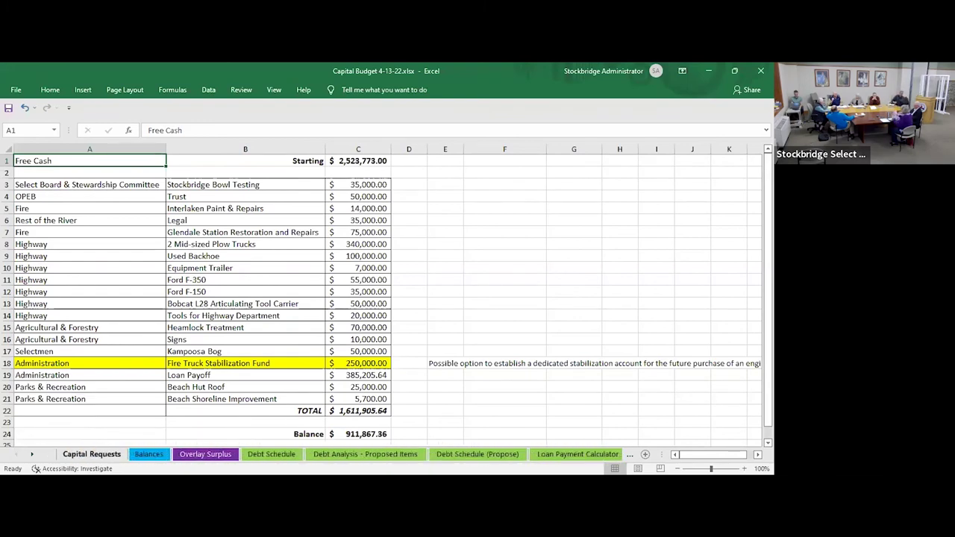